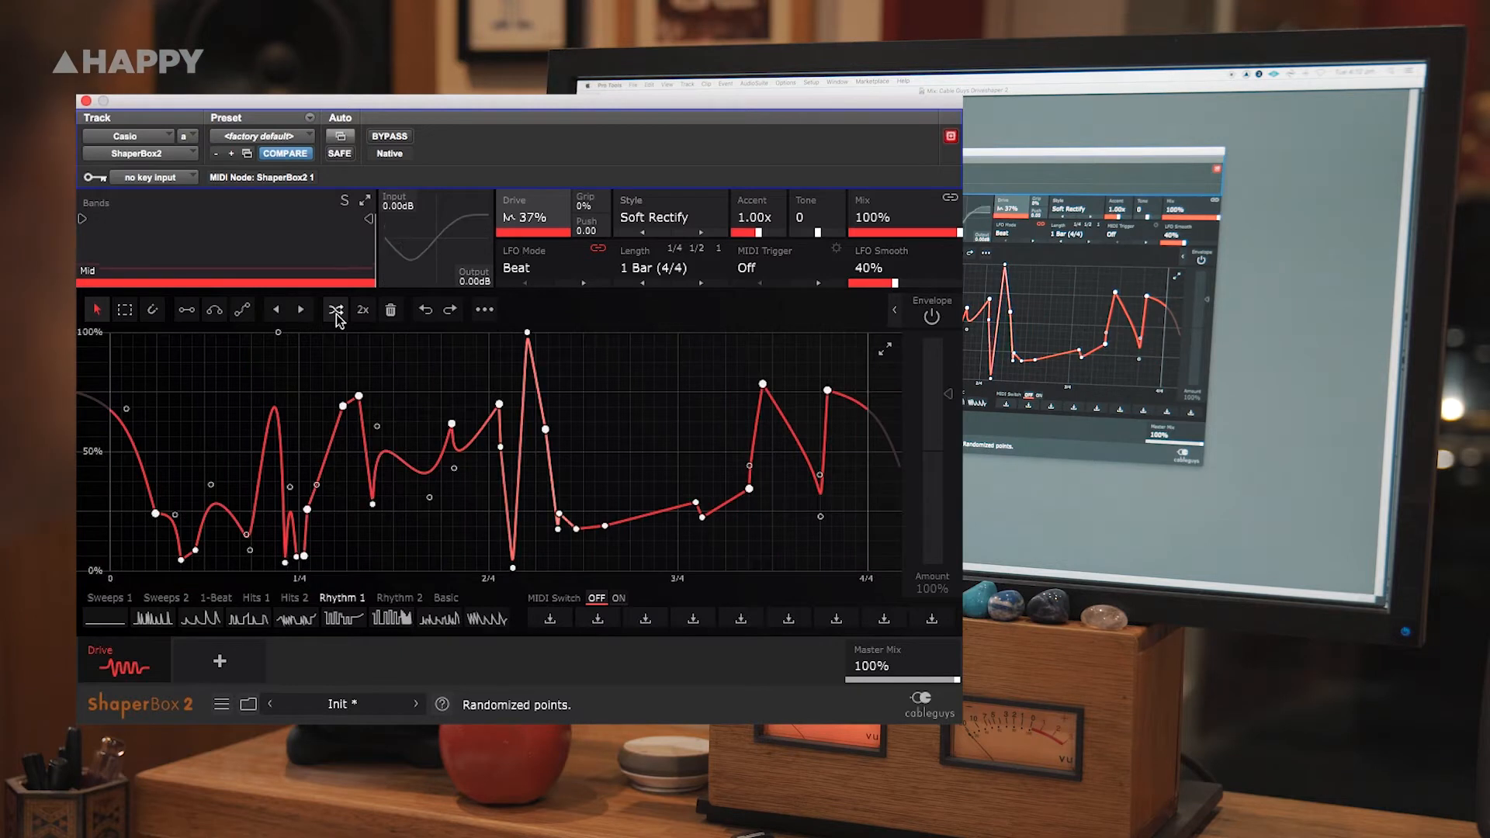
# - Randomize the Drive LFO points and confine the distortion to the mid band with a 253 Hz low split and an added high split
pyautogui.click(336, 312)
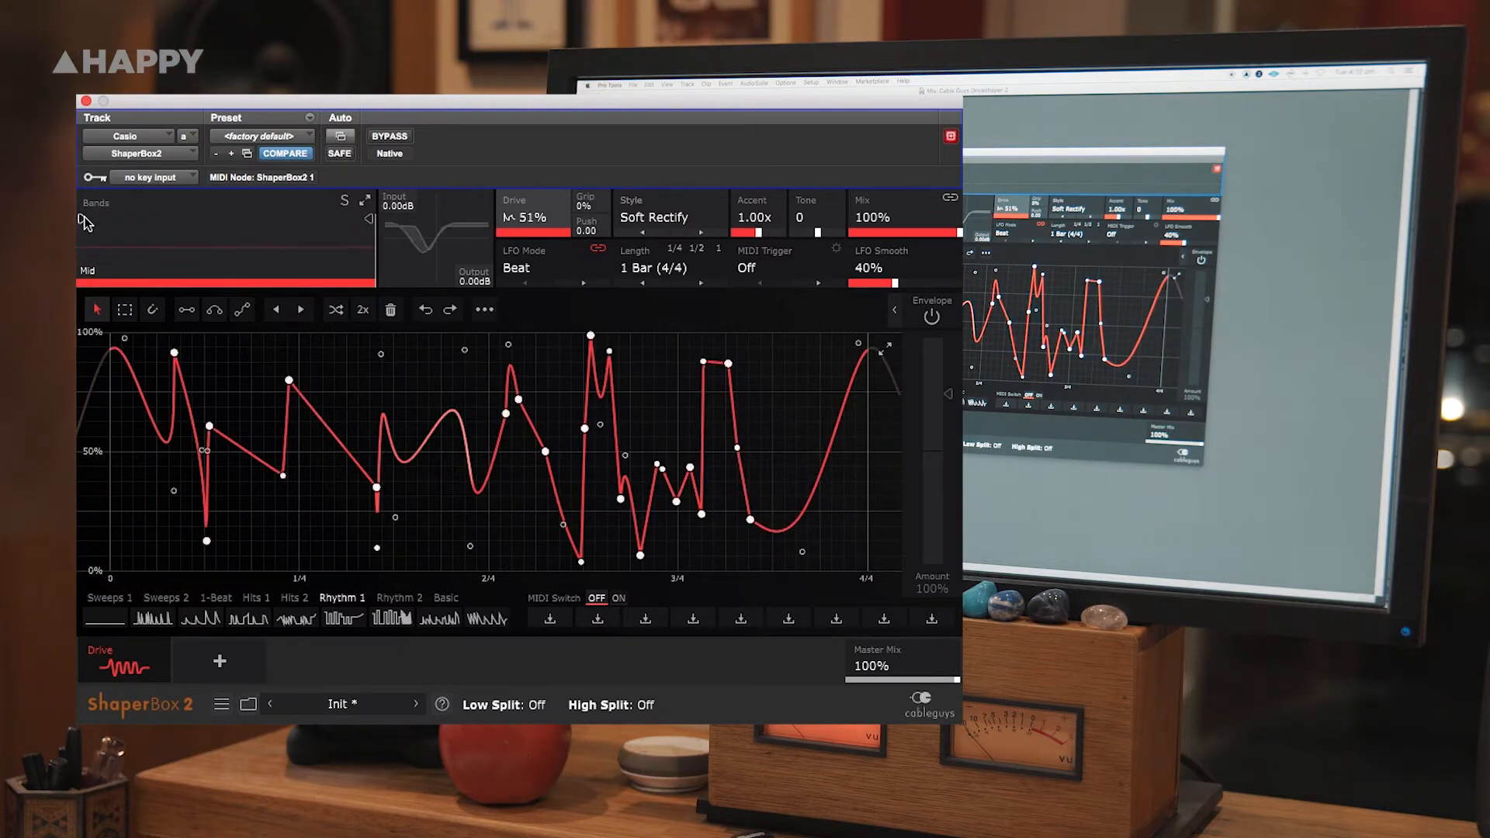
pyautogui.moveTo(82, 219); pyautogui.dragTo(101, 219)
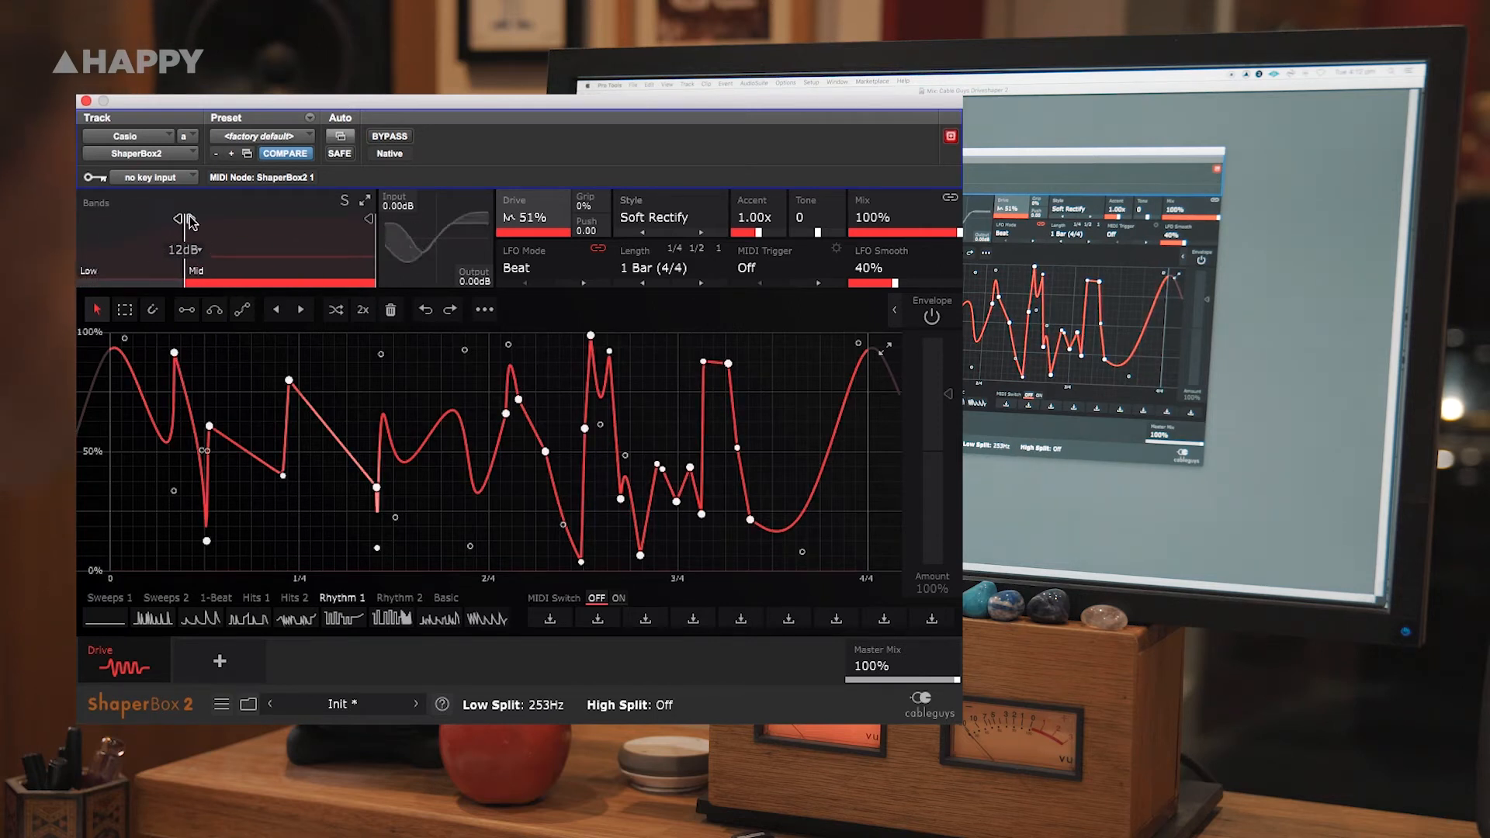
pyautogui.moveTo(369, 219)
pyautogui.mouseDown()
pyautogui.moveTo(282, 219)
pyautogui.moveTo(358, 221)
pyautogui.mouseUp()
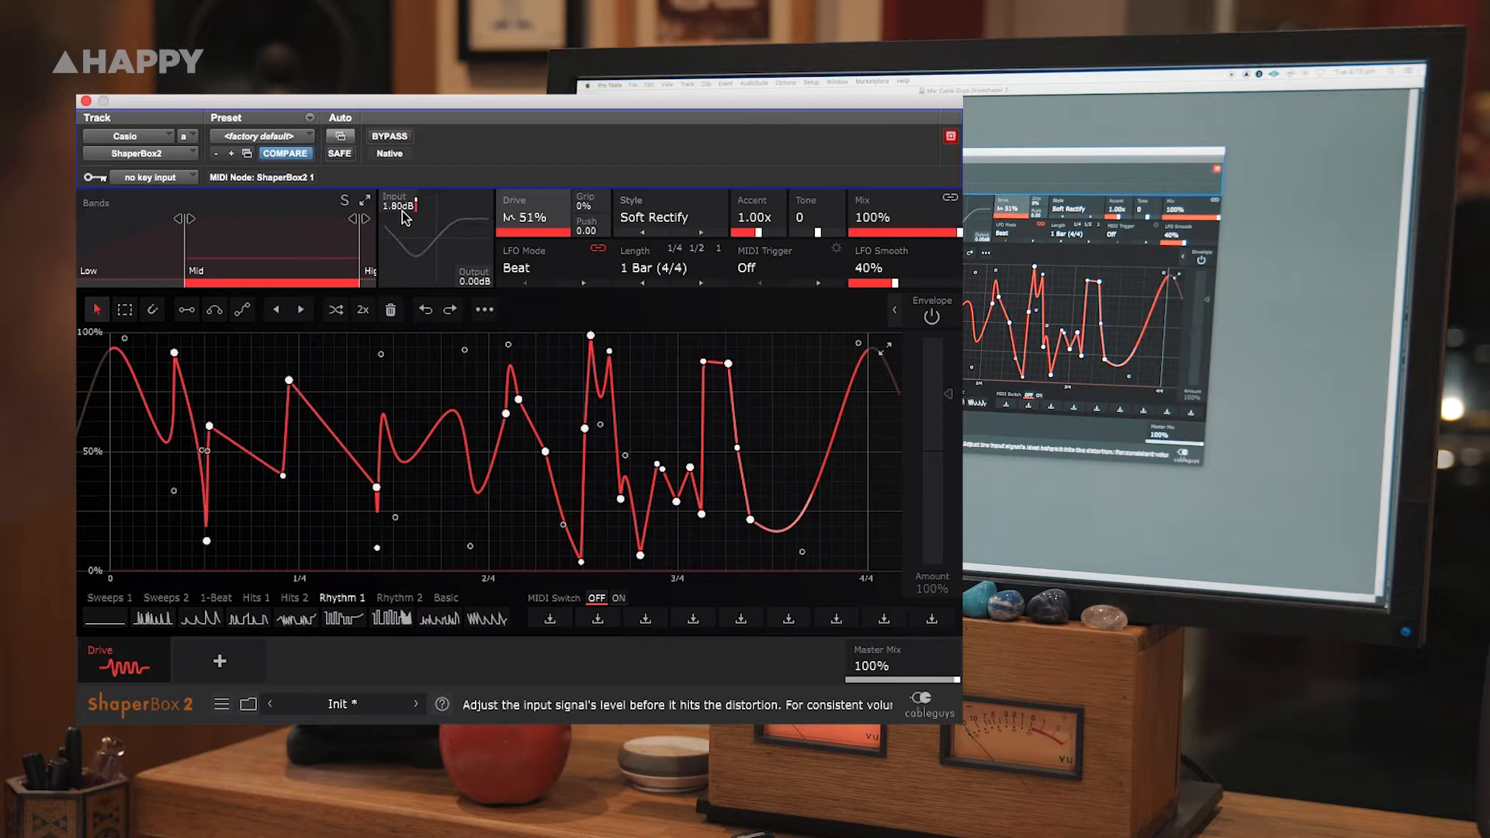
# - Set the output to 1.08 dB, Drive to 62% and Grip to 17%, and change the distortion style to Skew Fold
pyautogui.moveTo(475, 278); pyautogui.dragTo(475, 276)
pyautogui.moveTo(532, 230); pyautogui.dragTo(591, 231)
pyautogui.click(661, 219)
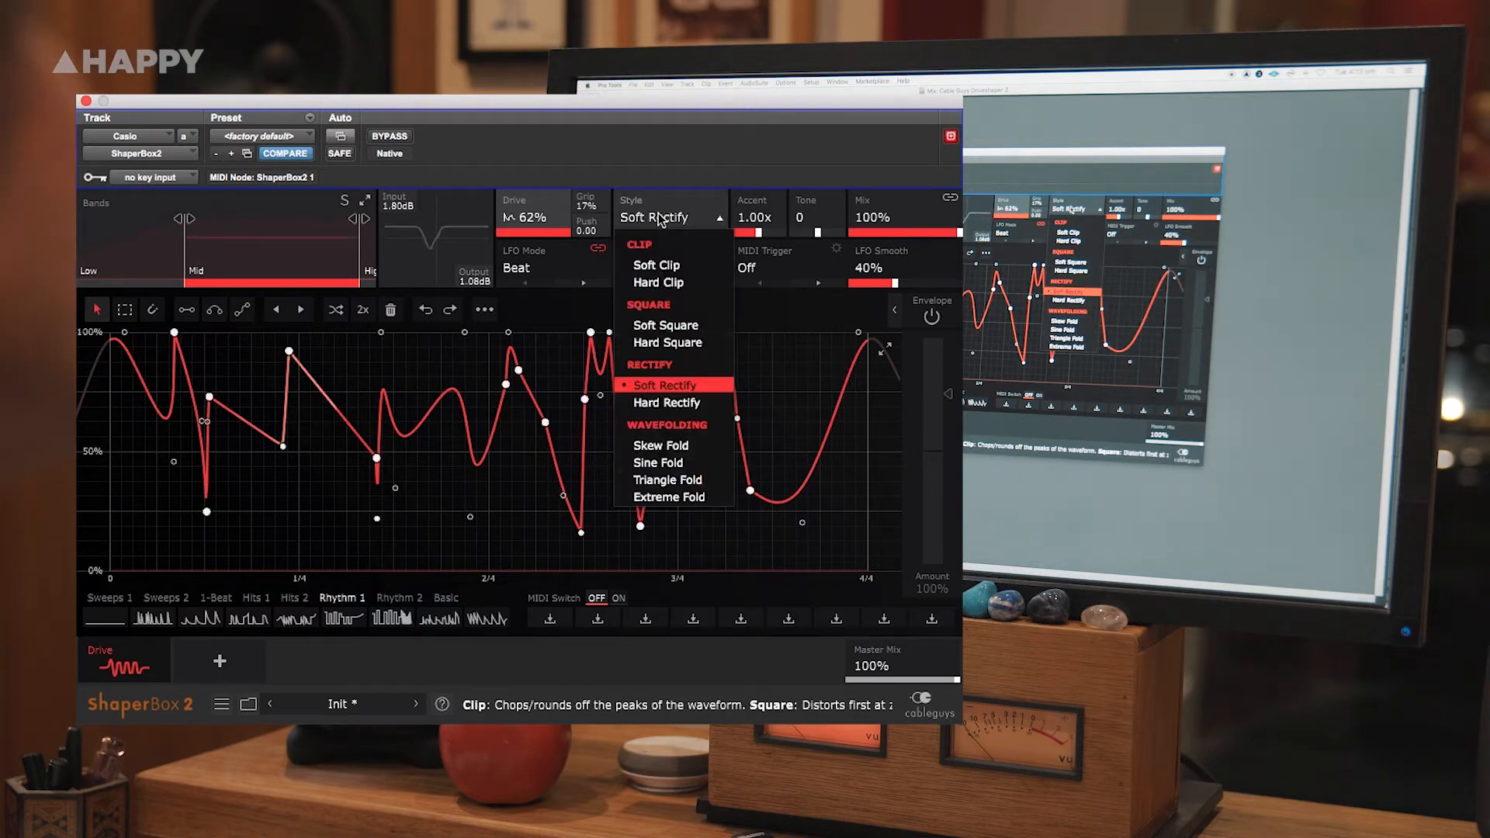
pyautogui.click(674, 403)
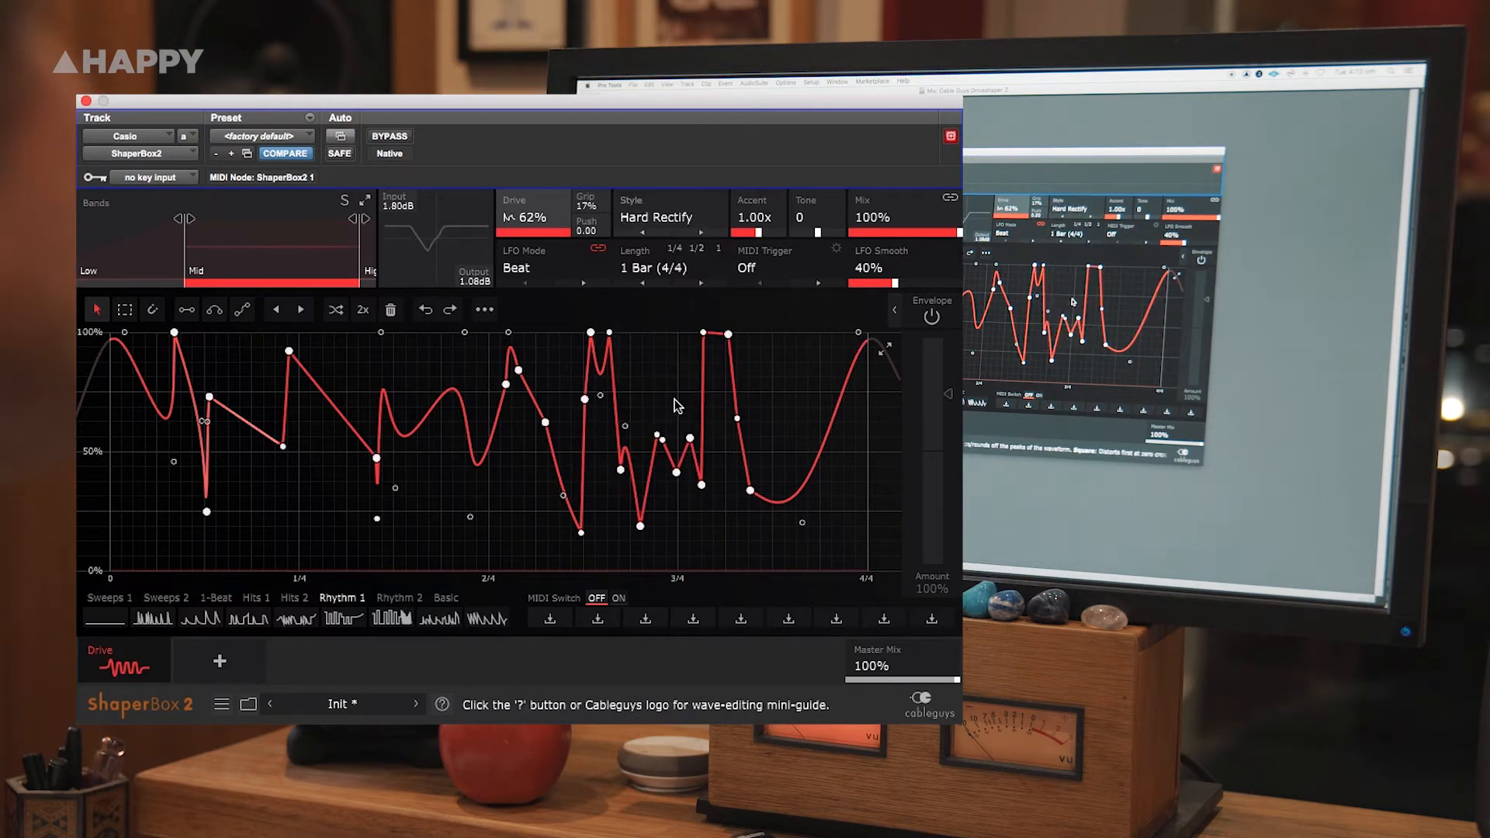
pyautogui.click(664, 219)
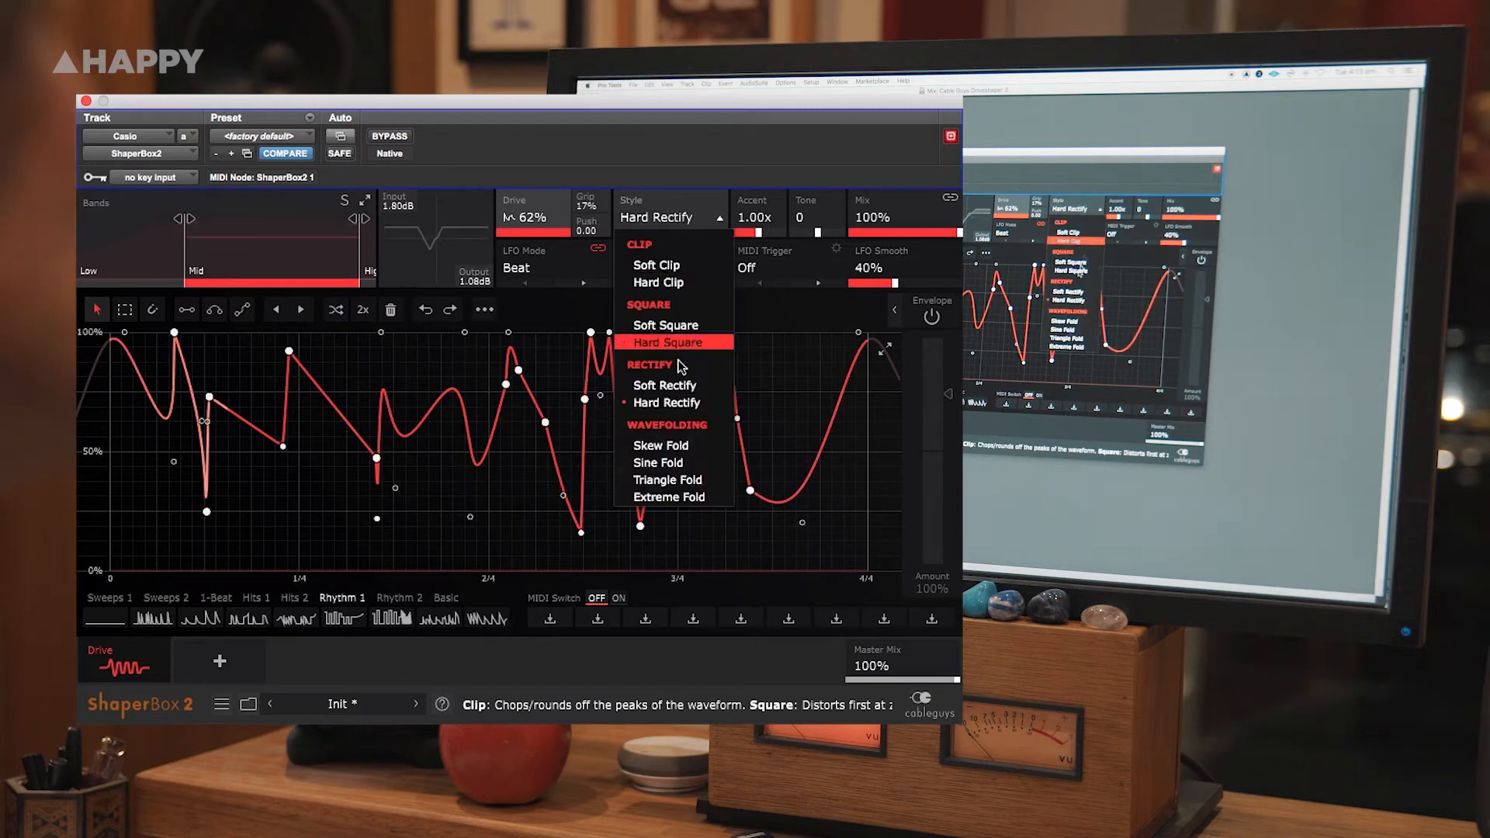
pyautogui.click(675, 449)
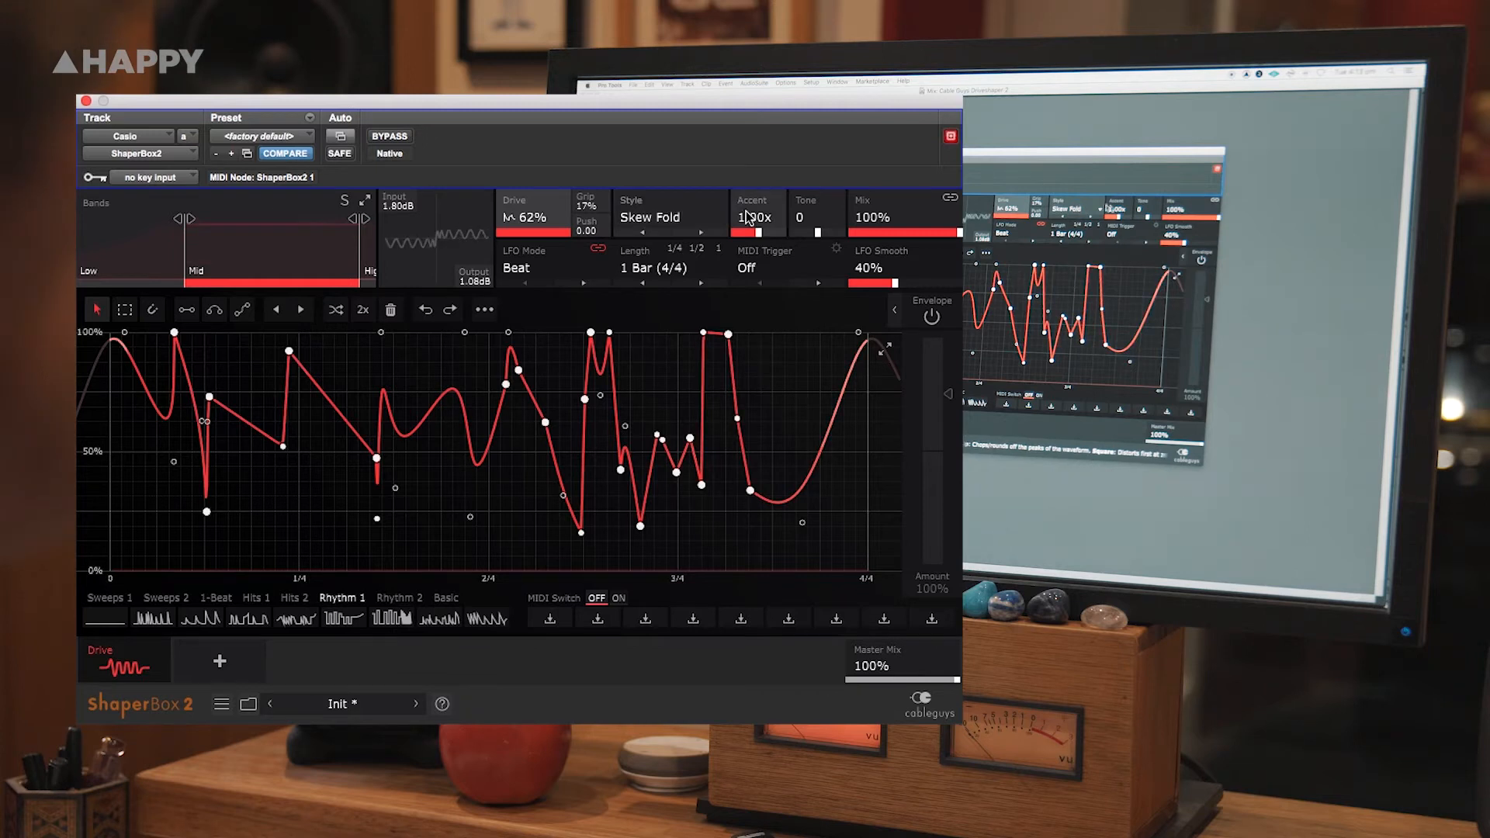
# - Set Accent to 0.99x, Tone to 32 and LFO Smooth to 39%, leaving the LFO mode on Beat
pyautogui.moveTo(759, 232); pyautogui.dragTo(824, 232)
pyautogui.moveTo(959, 232)
pyautogui.mouseDown()
pyautogui.moveTo(903, 232)
pyautogui.moveTo(959, 232)
pyautogui.mouseUp()
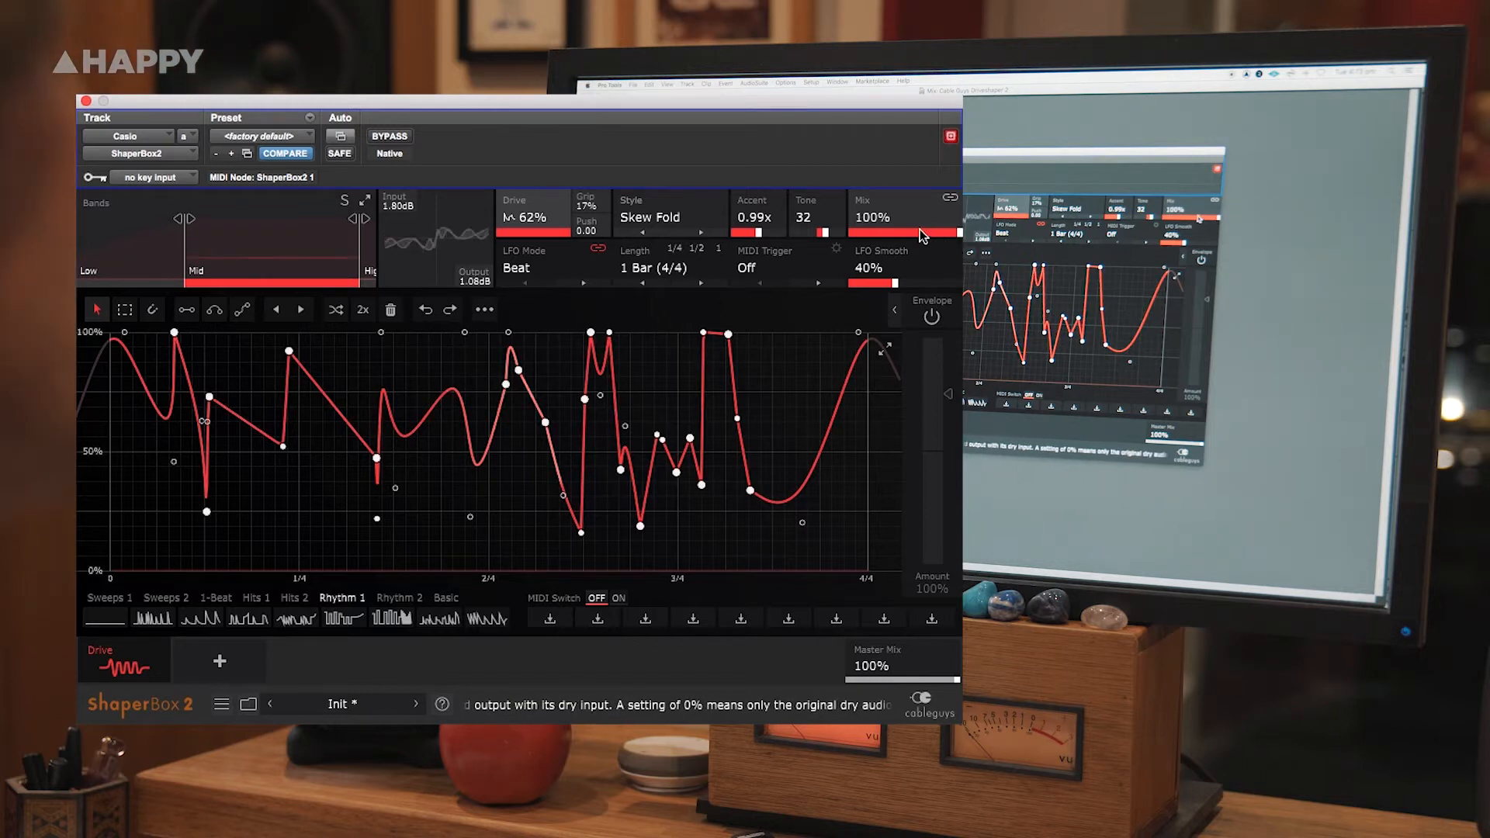
pyautogui.click(543, 269)
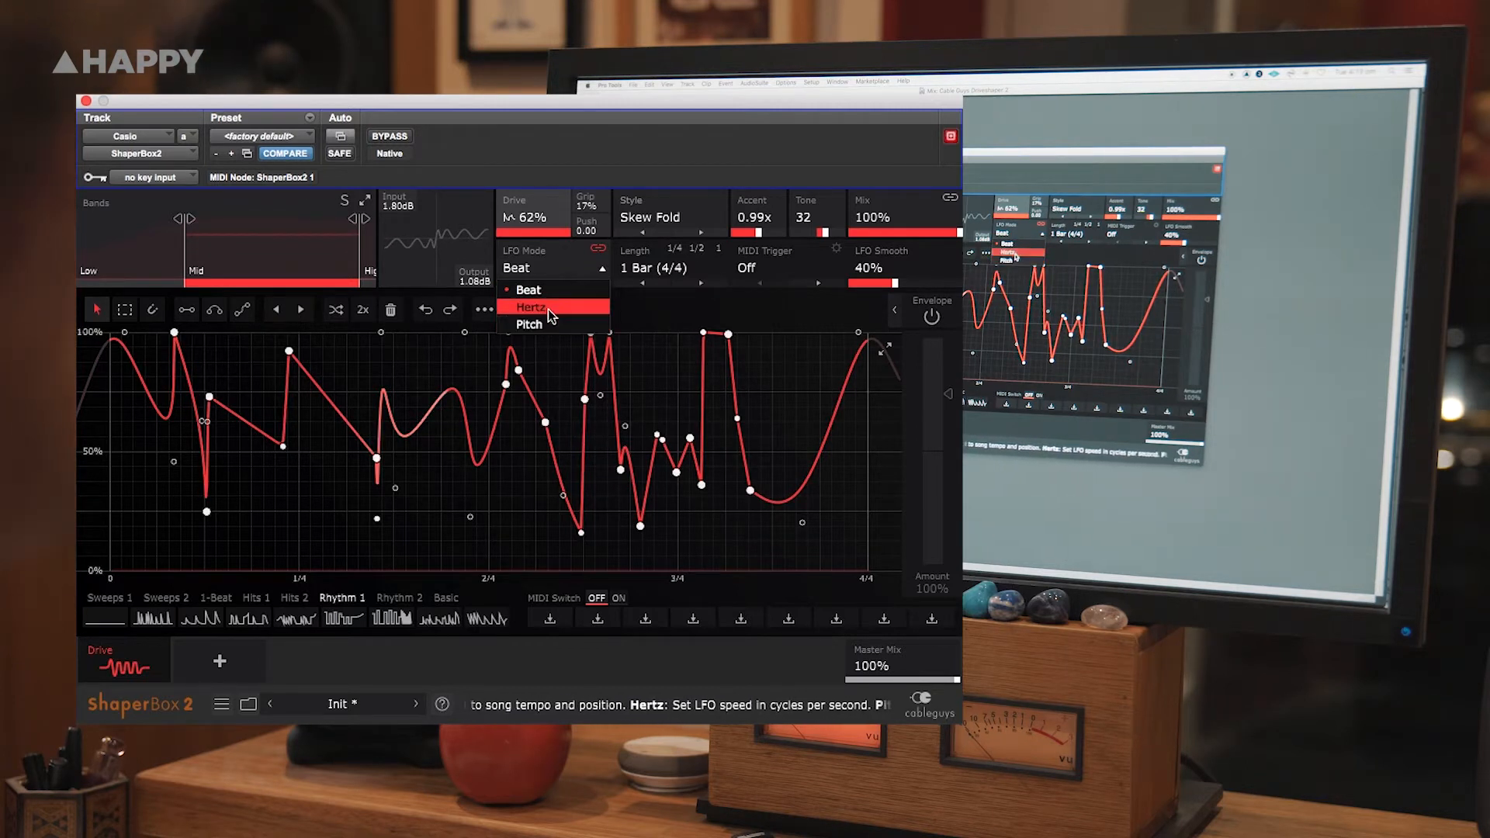
pyautogui.click(564, 267)
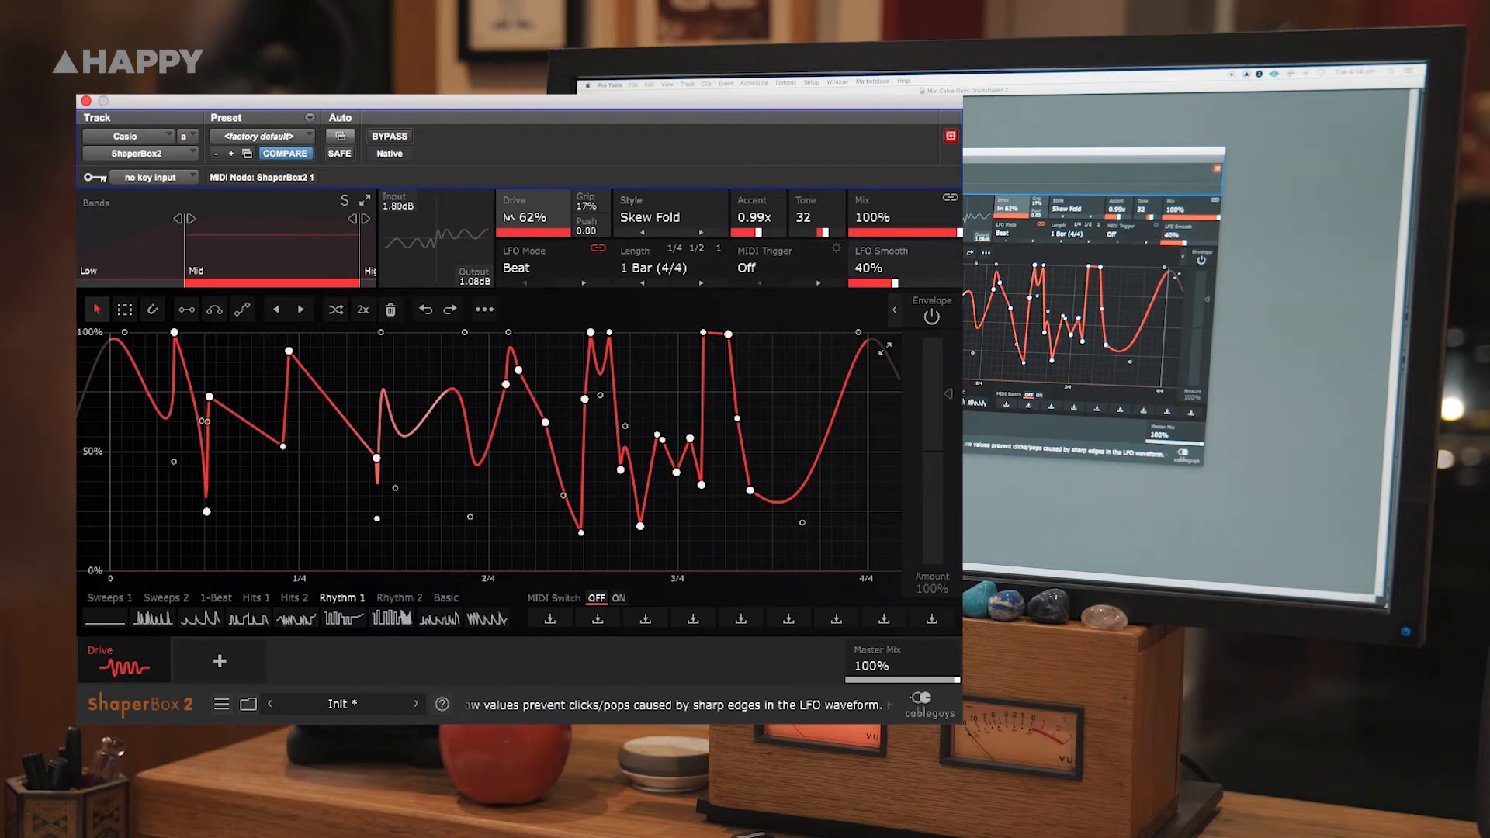
pyautogui.moveTo(895, 283); pyautogui.dragTo(895, 282)
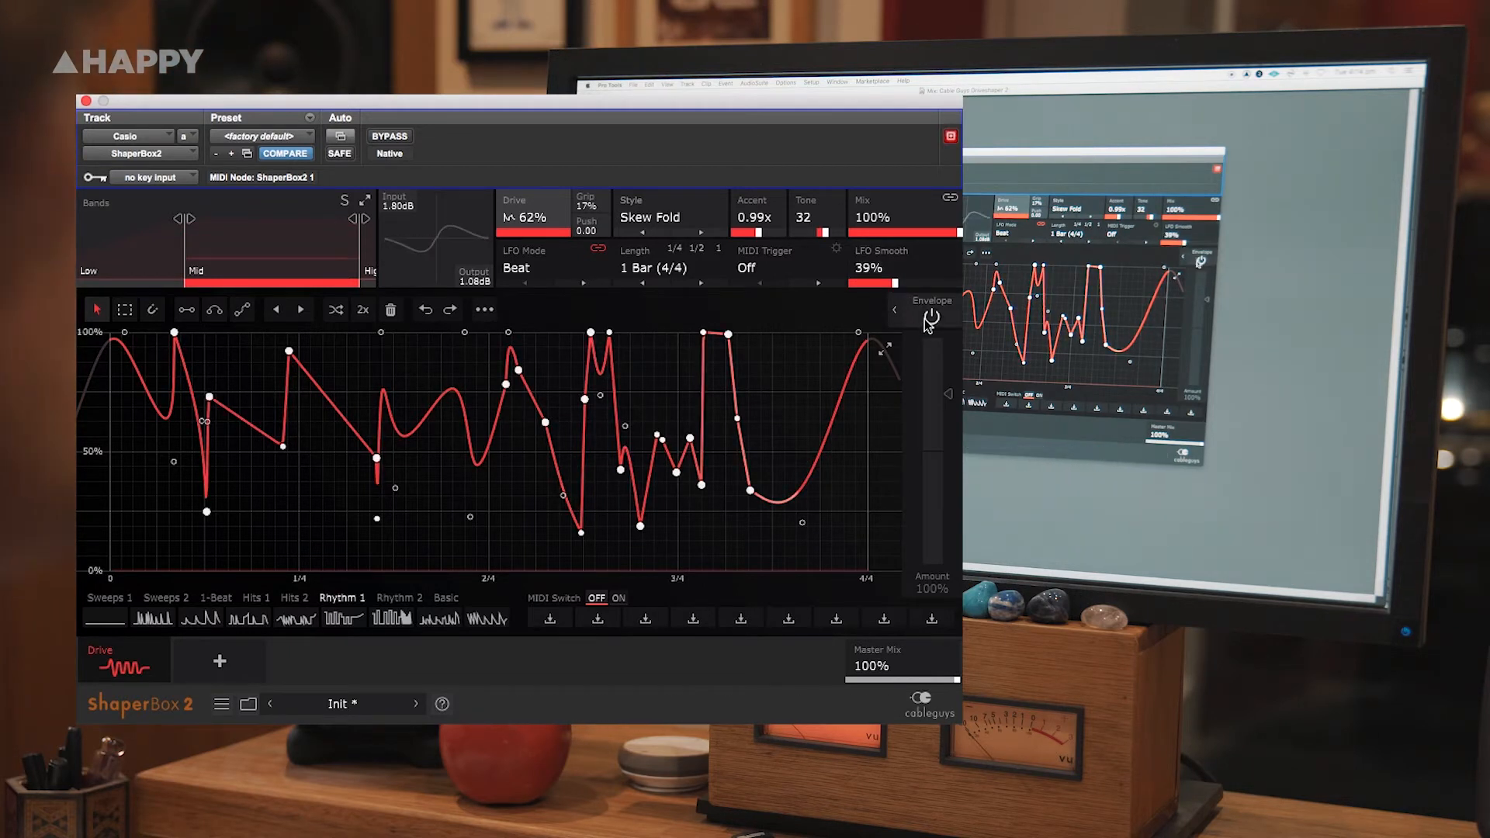
# - Enable the envelope with an amount of 96% and set the Master Mix to 100%
pyautogui.moveTo(948, 395); pyautogui.dragTo(948, 463)
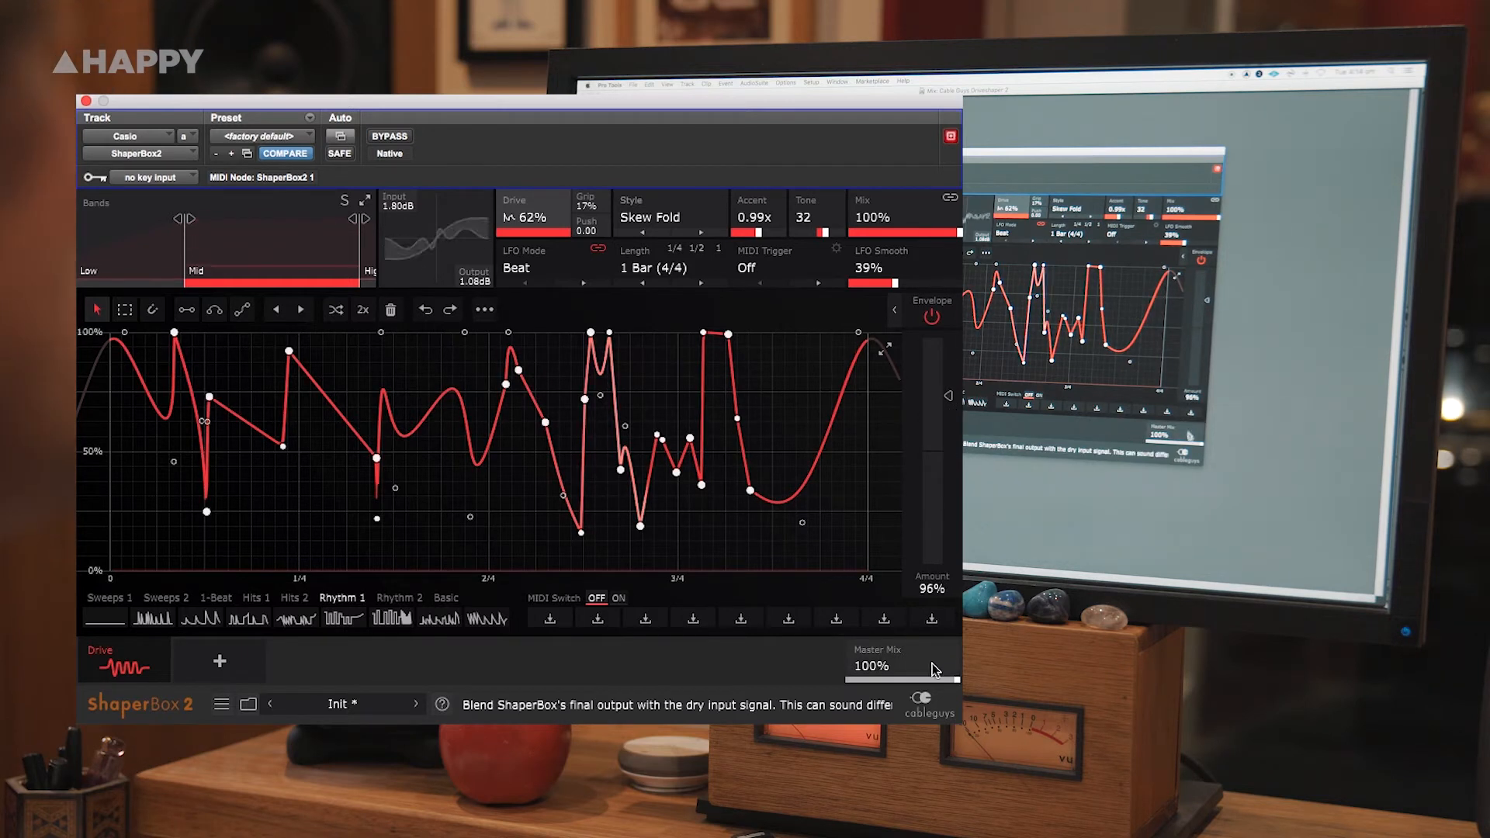
pyautogui.moveTo(895, 680); pyautogui.dragTo(957, 680)
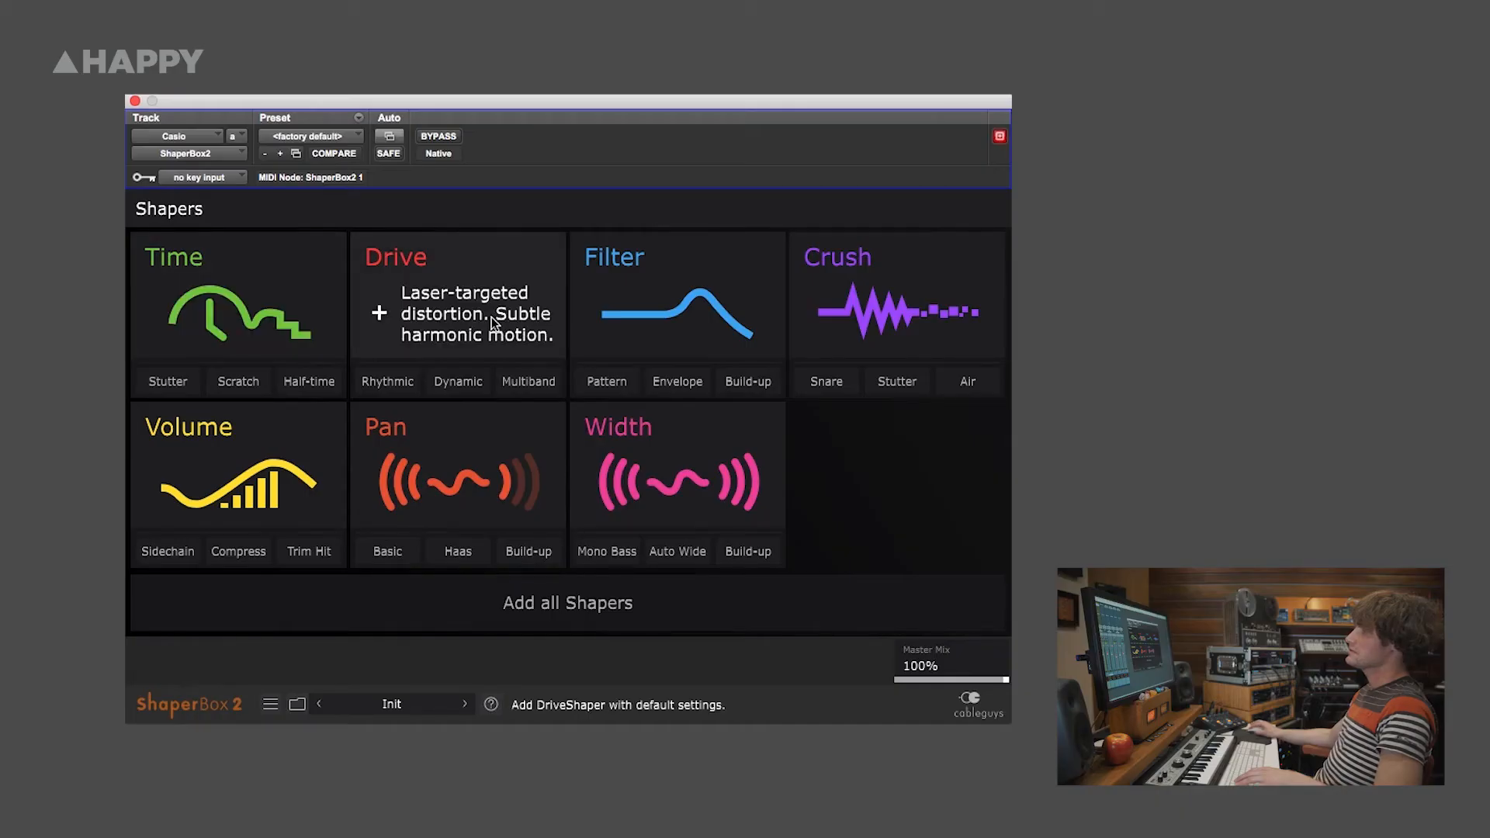
# - Add a Drive shaper on the Casio track and draw a smooth three-peak LFO wave, tallest at about beat 2/4
pyautogui.click(493, 323)
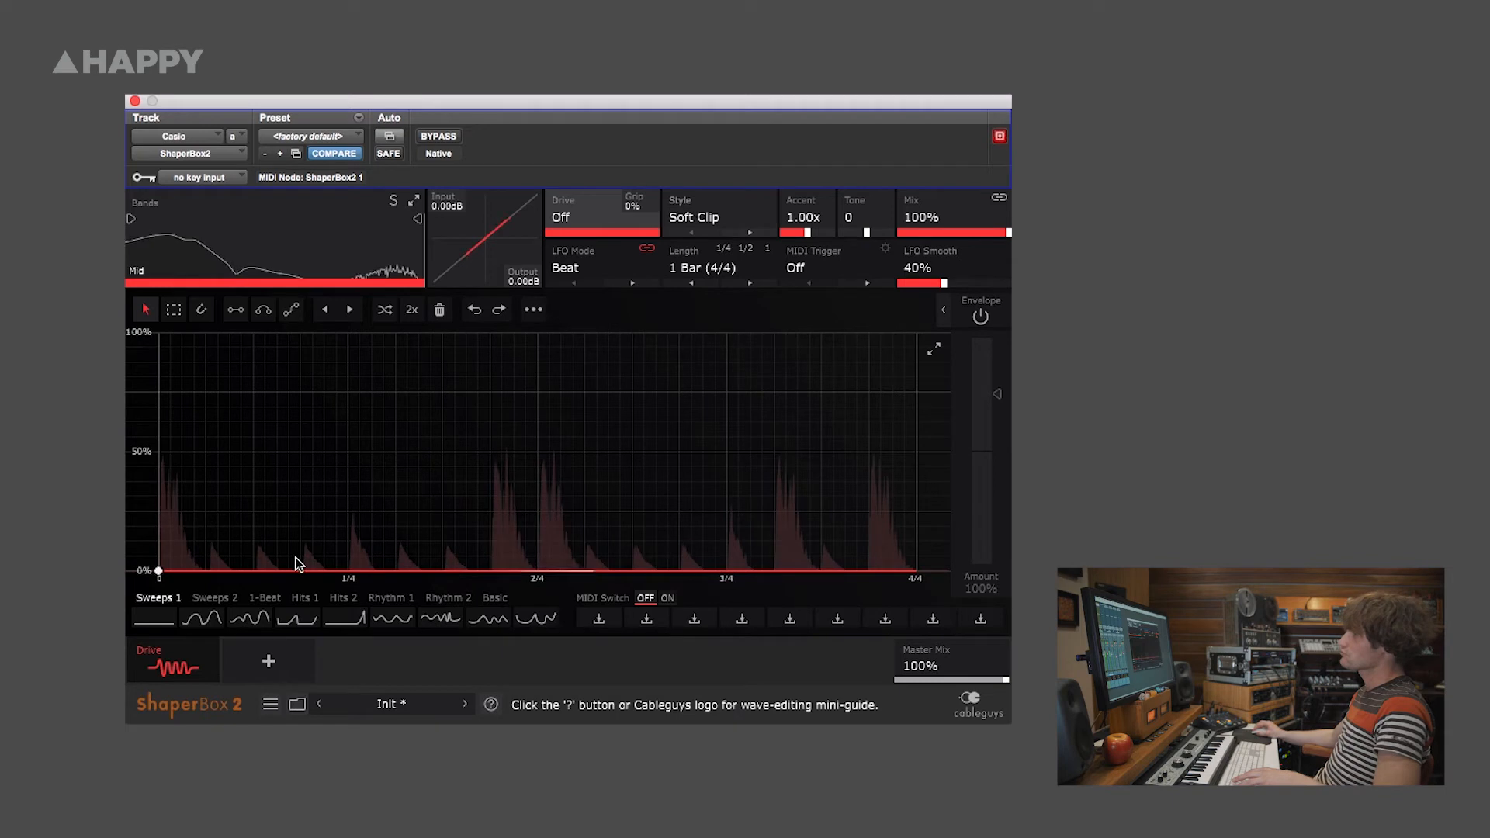
pyautogui.moveTo(295, 575); pyautogui.dragTo(234, 374)
pyautogui.moveTo(426, 455); pyautogui.dragTo(557, 367)
pyautogui.moveTo(713, 463); pyautogui.dragTo(629, 553)
pyautogui.moveTo(739, 554); pyautogui.dragTo(765, 392)
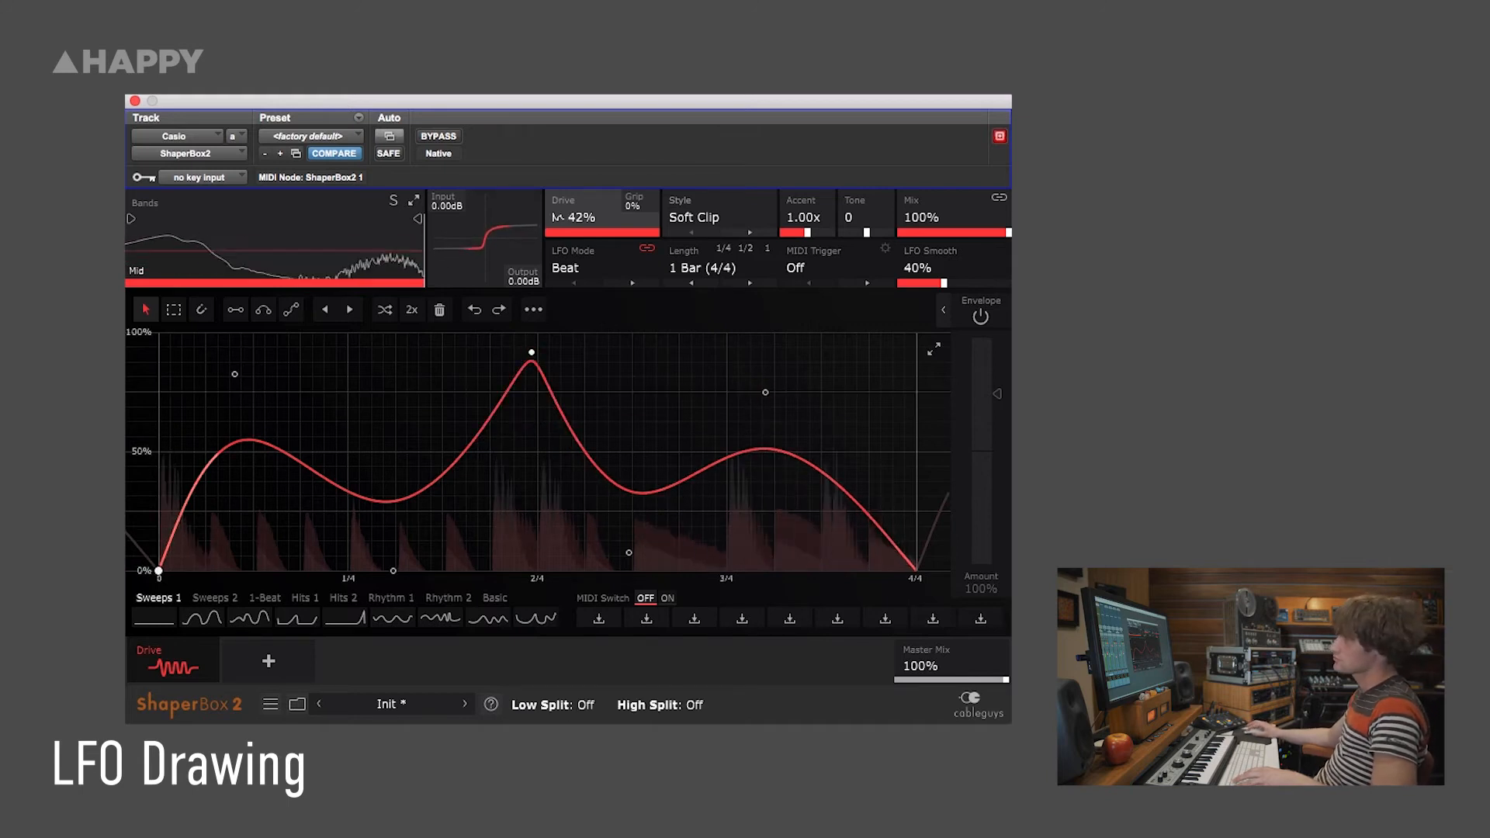
# - Limit the drive to a mid band from 64.7 Hz to 4.42 kHz and set the distortion style to Skew Fold
pyautogui.moveTo(131, 219); pyautogui.dragTo(188, 219)
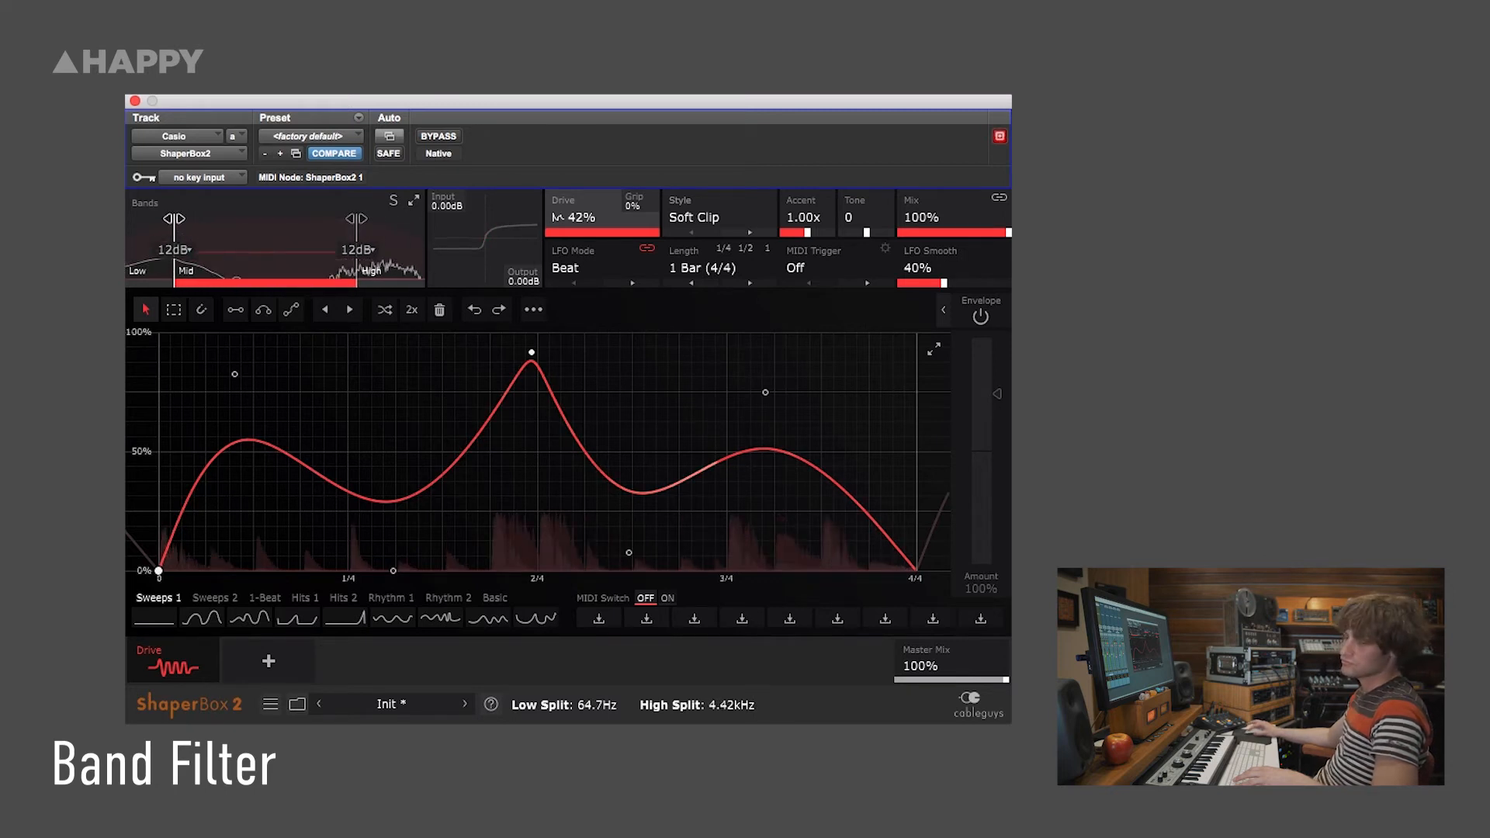
pyautogui.click(733, 217)
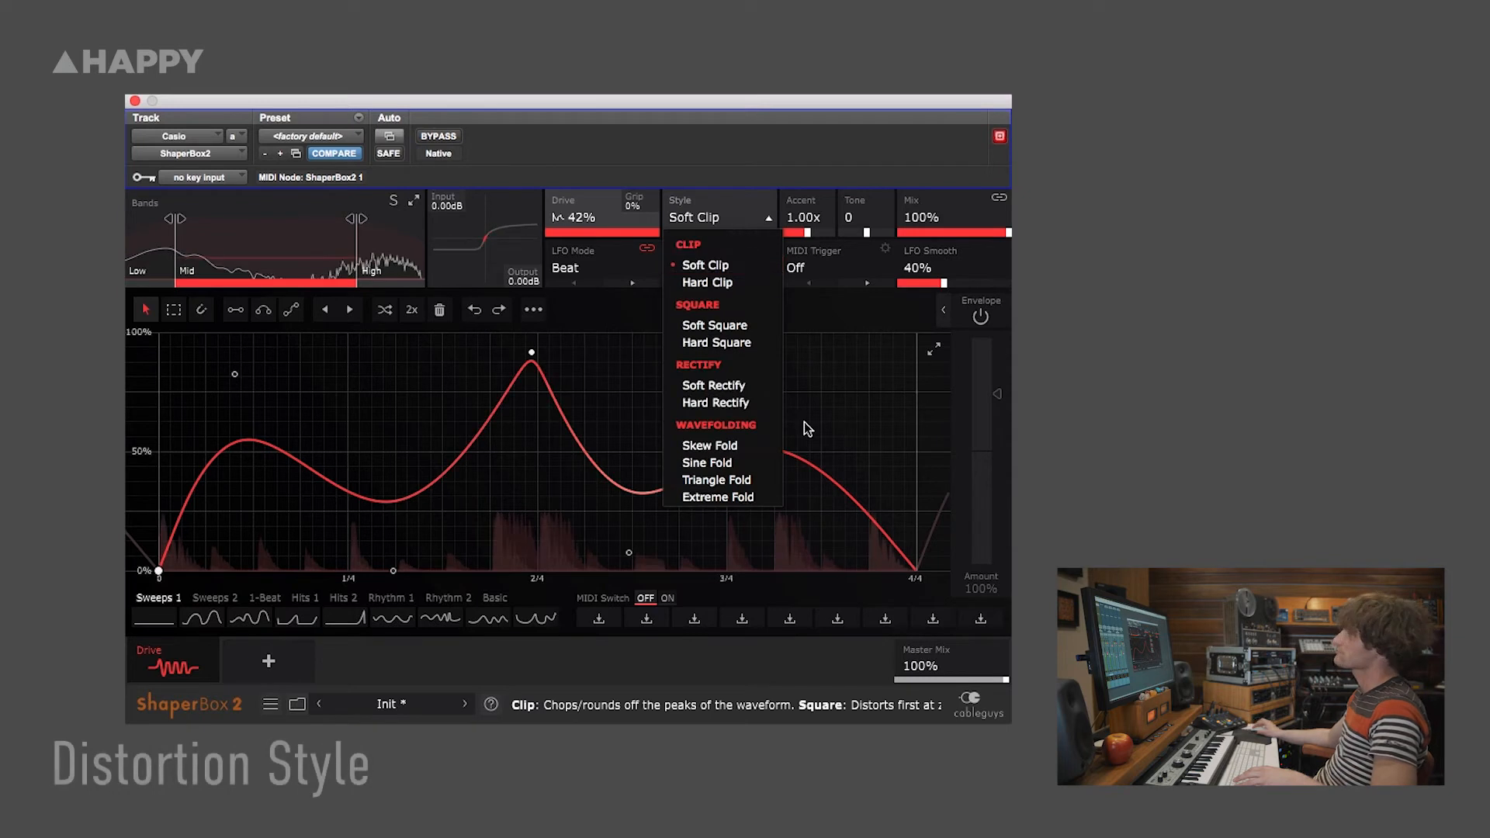
pyautogui.click(738, 449)
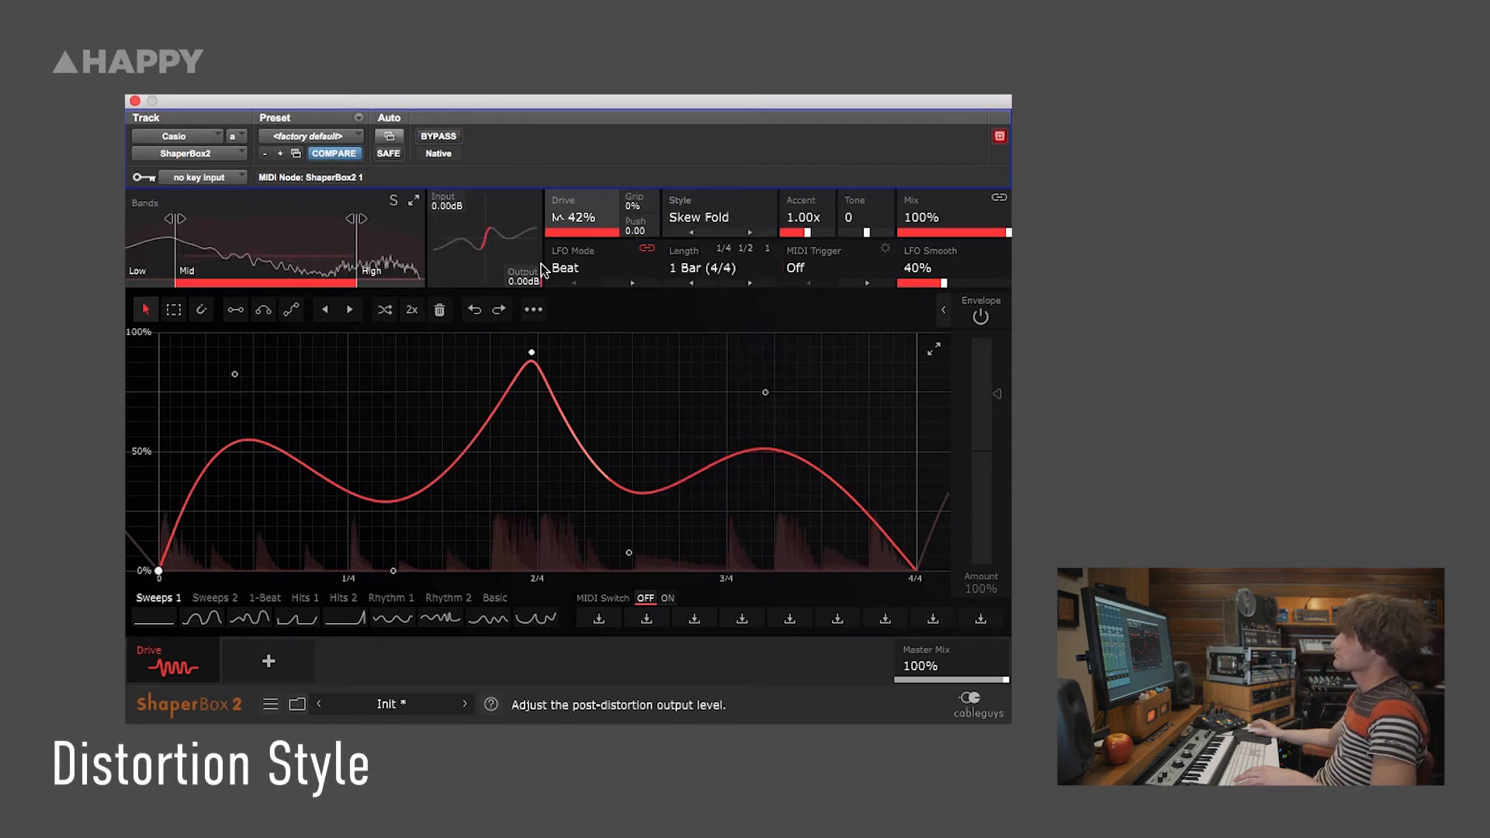
# - Raise the input level to 5.04 dB and set Grip to 43% and Push to 0.44
pyautogui.moveTo(448, 206); pyautogui.dragTo(447, 195)
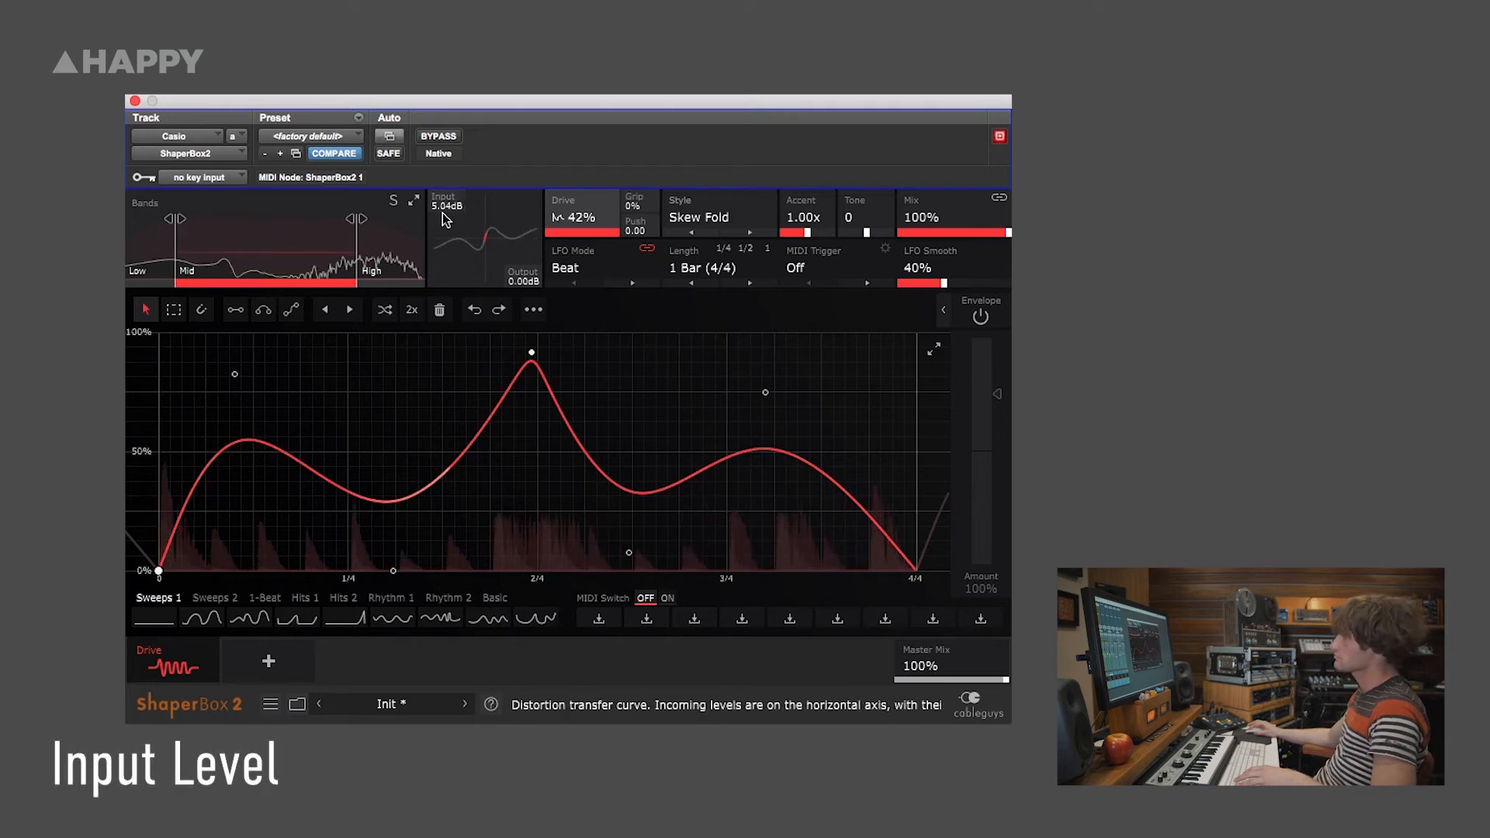
pyautogui.moveTo(635, 205); pyautogui.dragTo(645, 221)
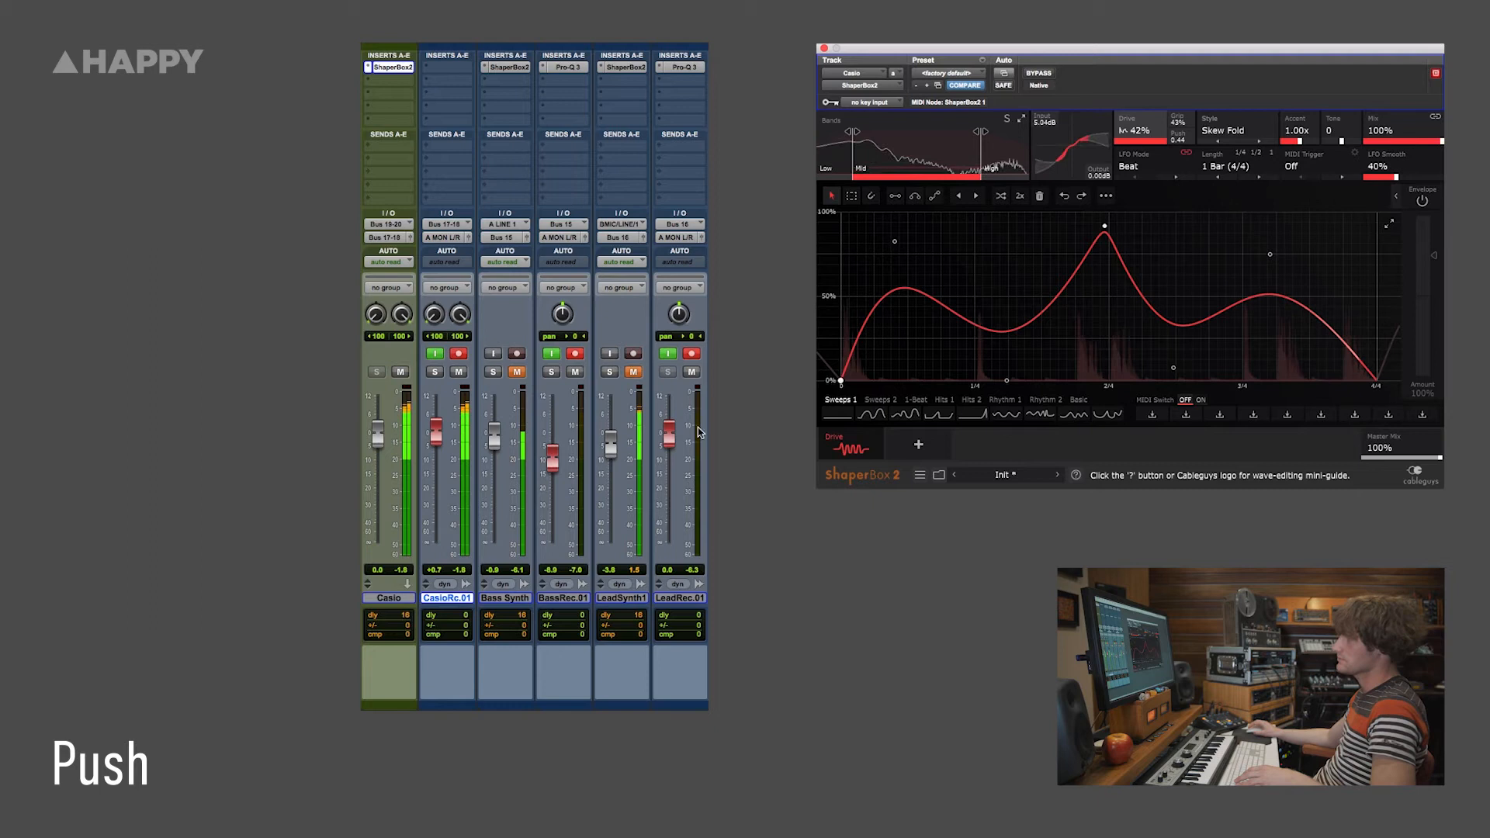
# - Unmute the Bass Synth track and open its ShaperBox2 insert
pyautogui.click(518, 373)
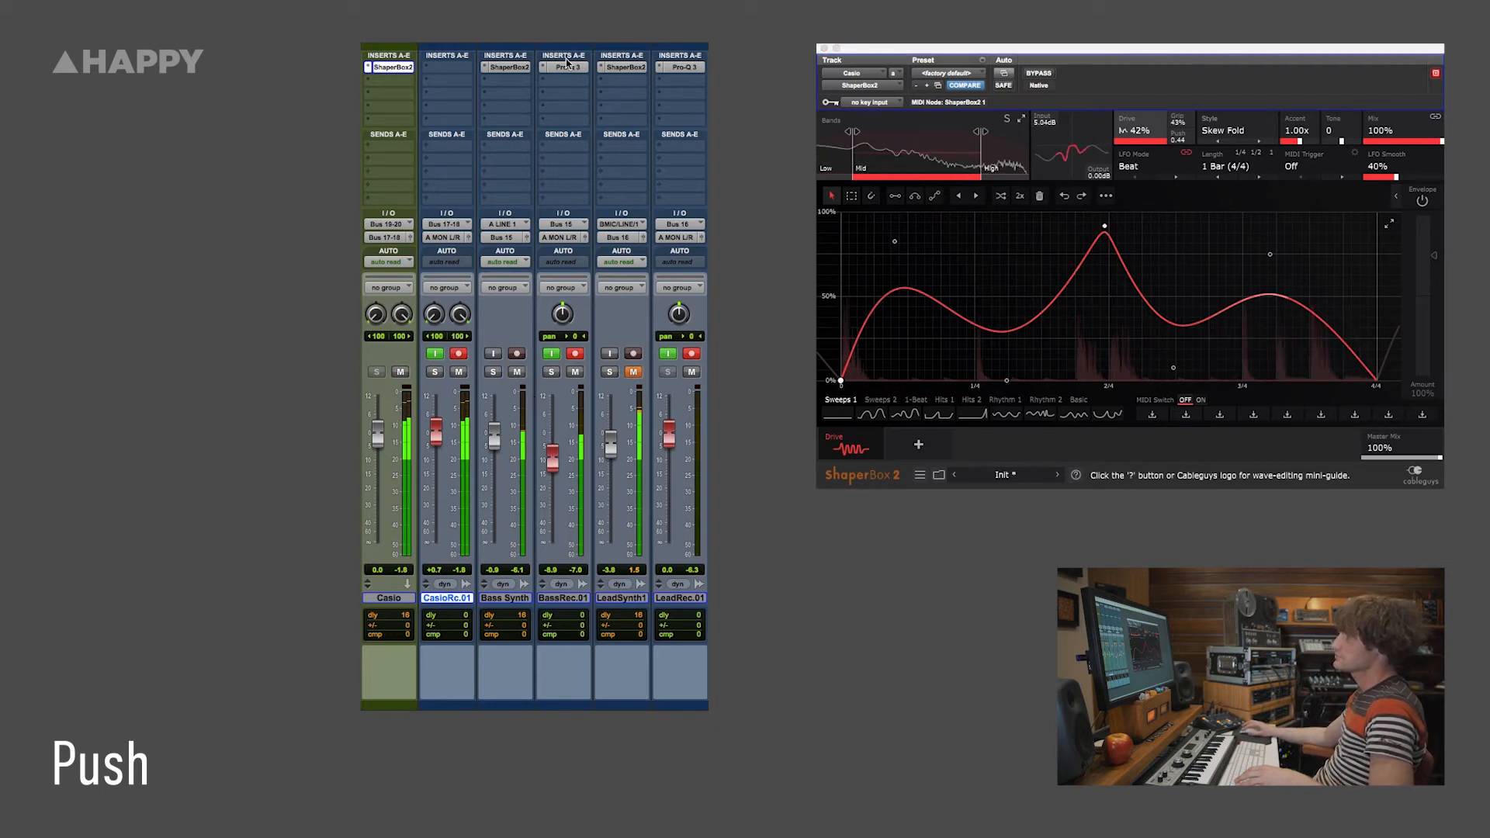
pyautogui.click(508, 68)
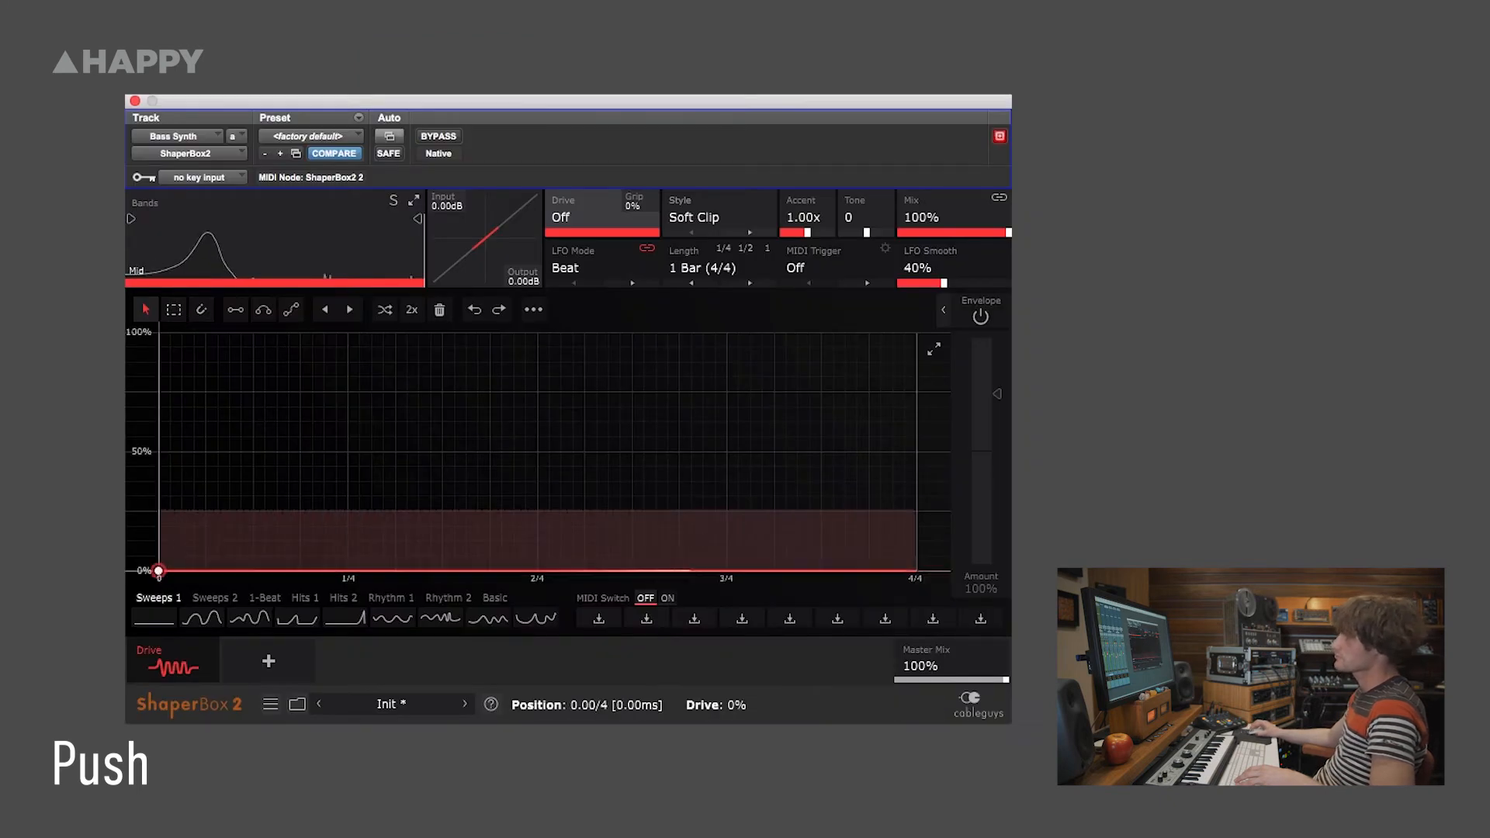
# - Draw a smooth five-peak LFO wave across the bar, with the last point at 100% drive on beat 4/4
pyautogui.moveTo(262, 569); pyautogui.dragTo(236, 338)
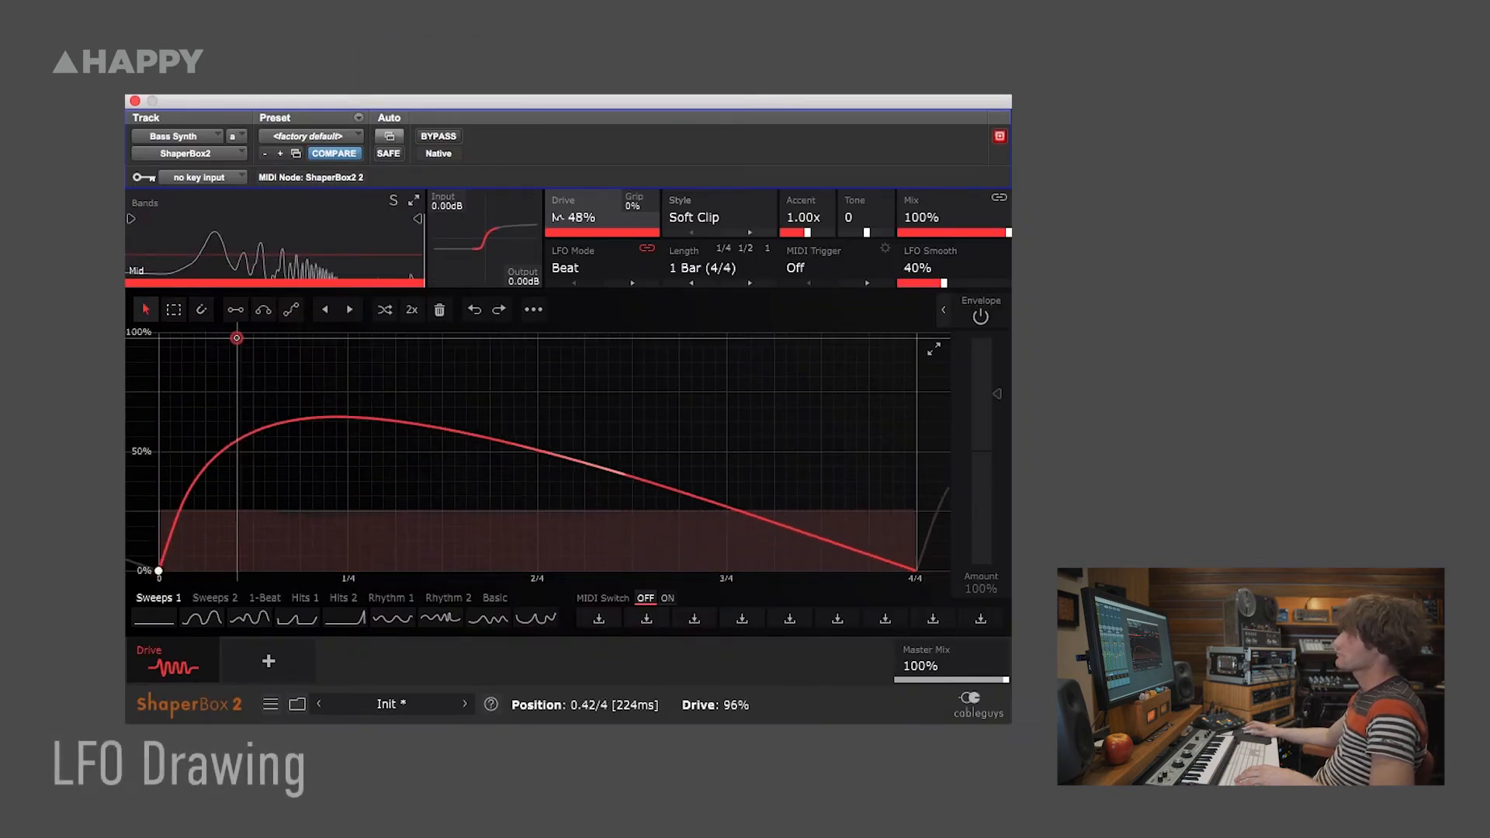
pyautogui.moveTo(342, 409); pyautogui.dragTo(330, 560)
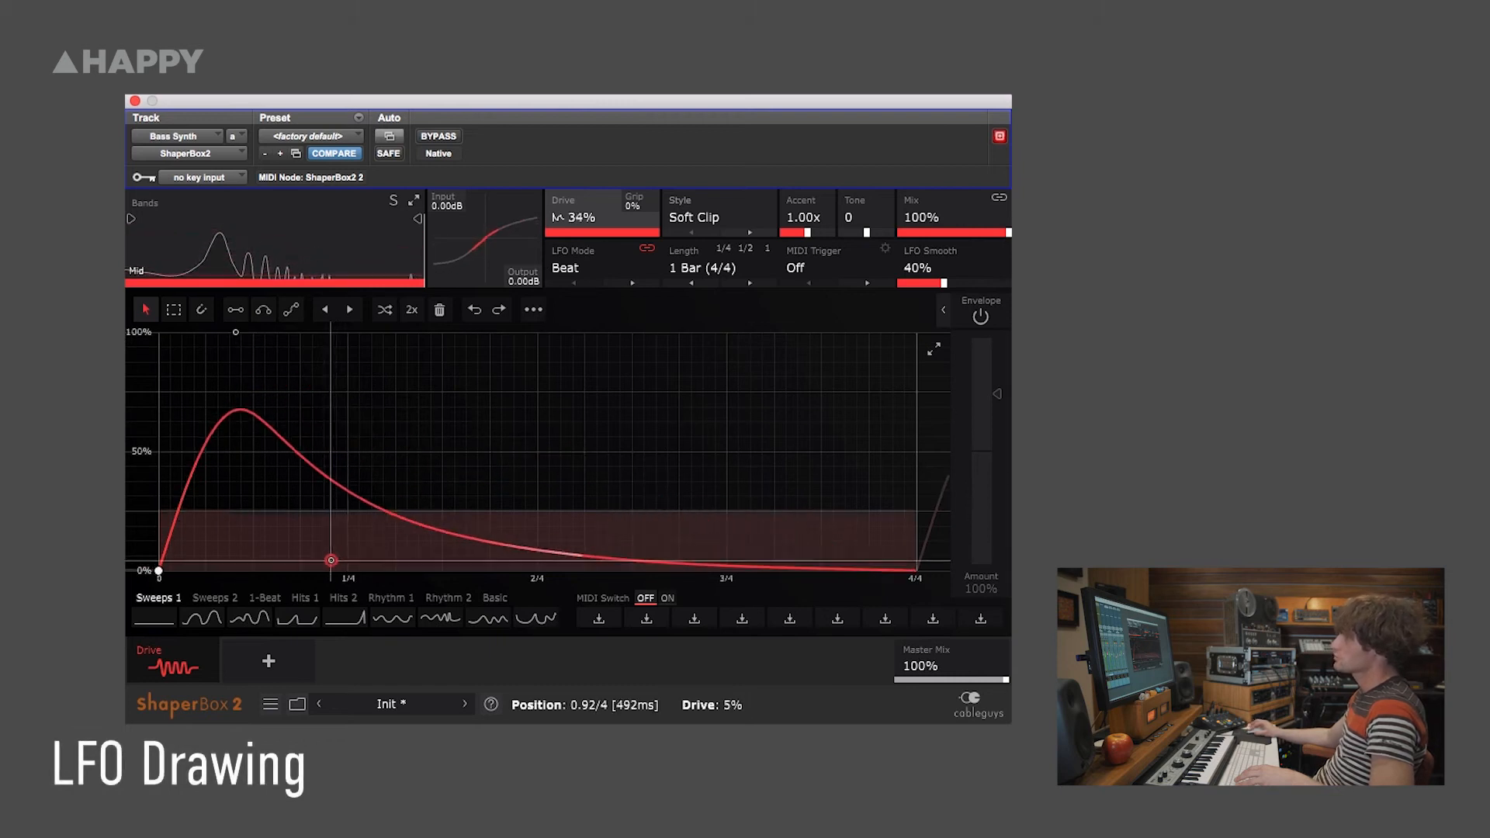
pyautogui.click(436, 547)
pyautogui.moveTo(442, 543); pyautogui.dragTo(417, 332)
pyautogui.click(542, 415)
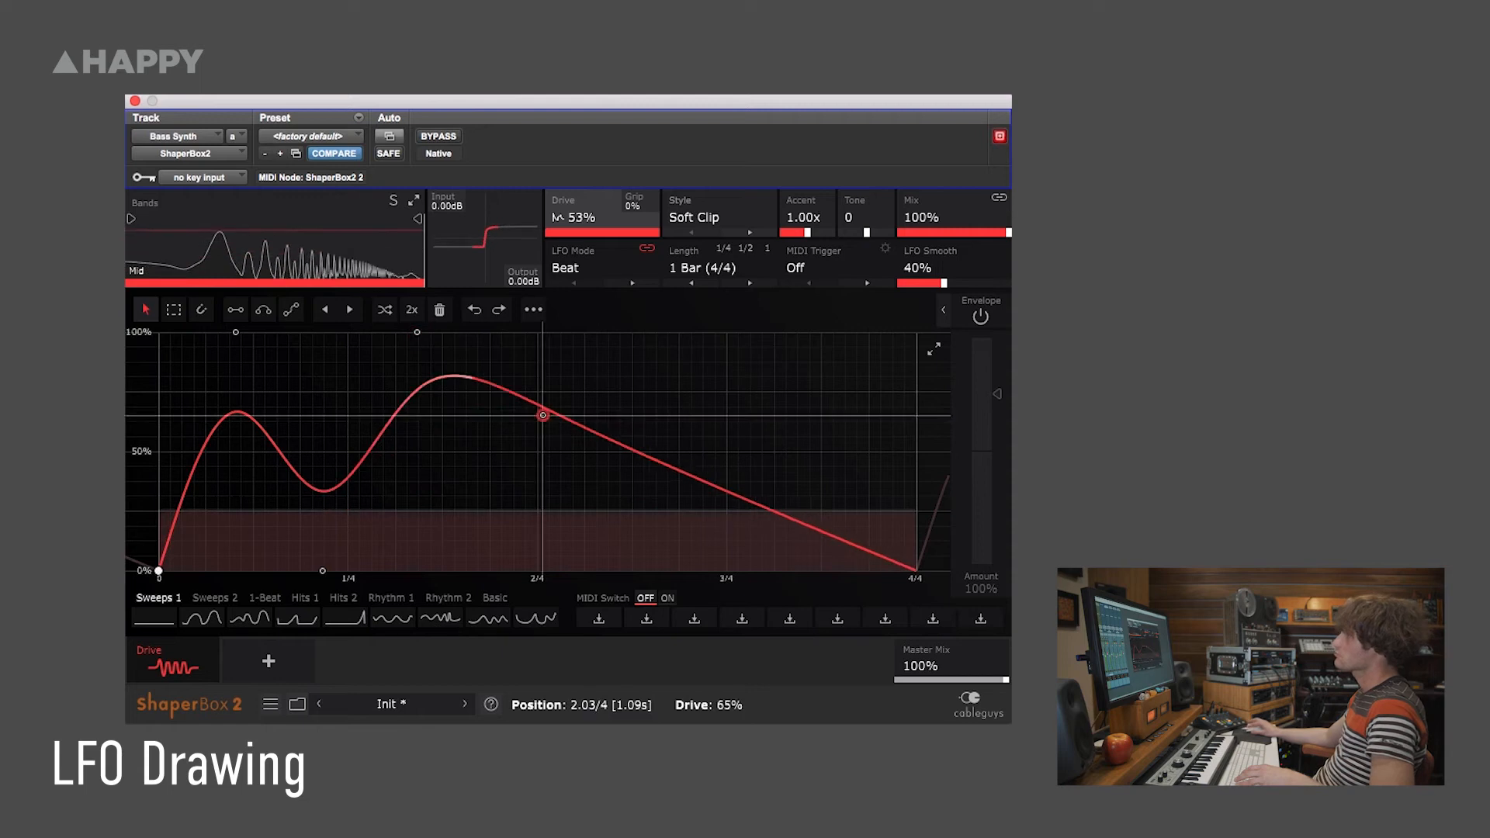
pyautogui.moveTo(542, 415); pyautogui.dragTo(815, 332)
pyautogui.click(727, 436)
pyautogui.click(799, 533)
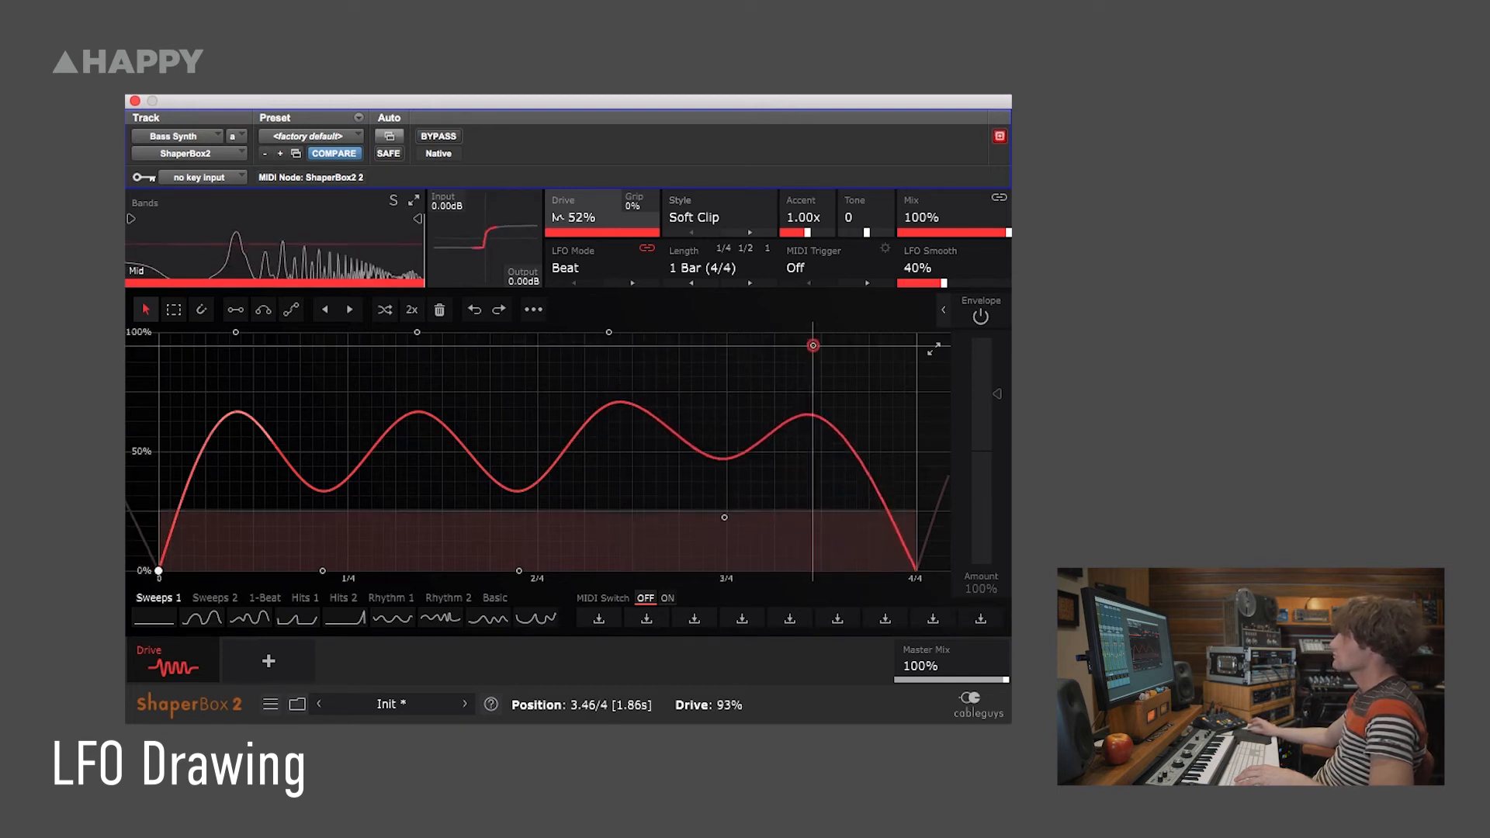
pyautogui.moveTo(882, 487); pyautogui.dragTo(917, 332)
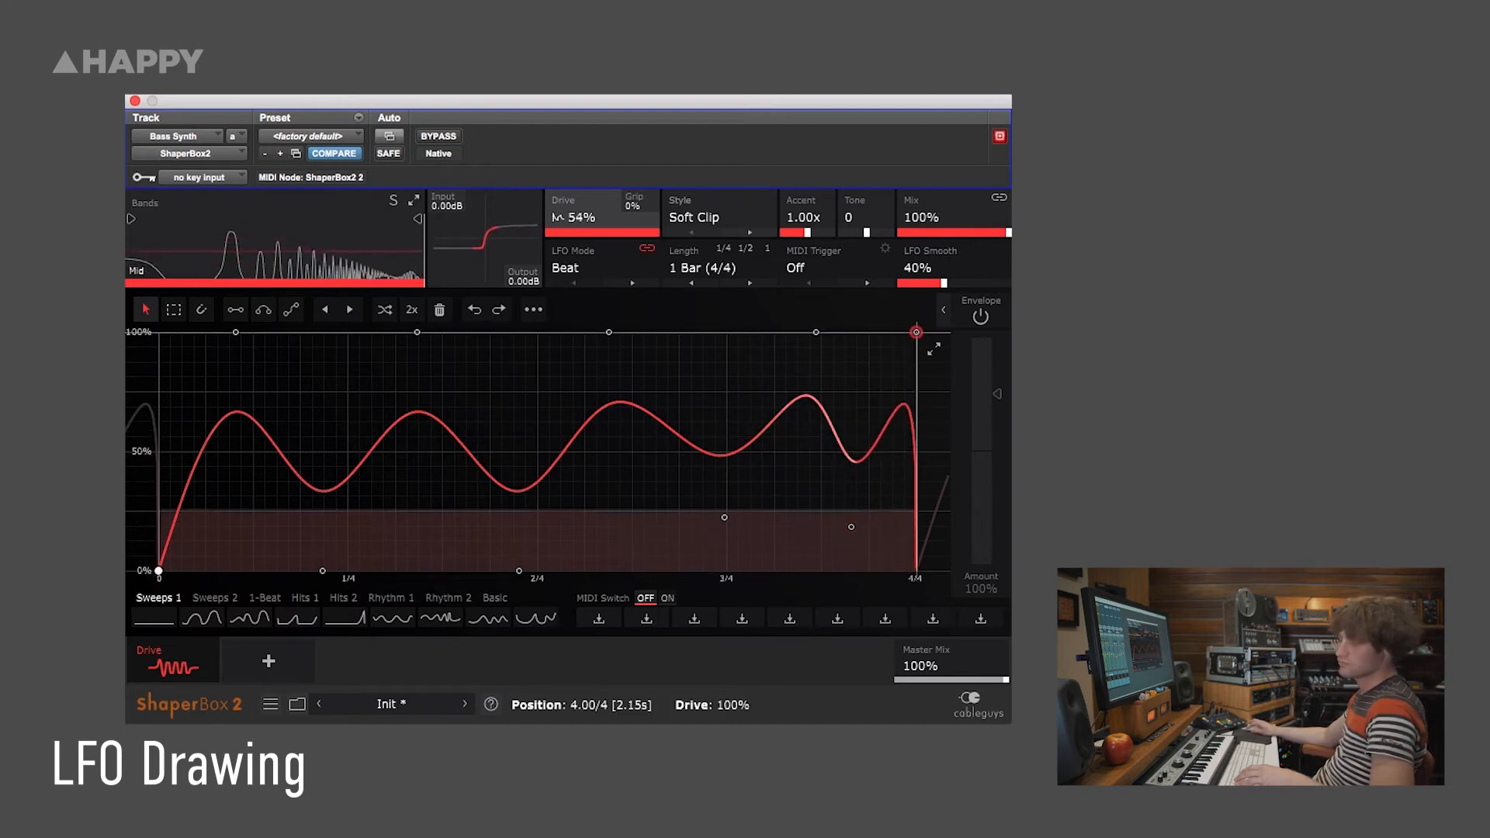
# - Raise the Bass Synth input level to 7.92 dB and set the distortion style to Sine Fold
pyautogui.moveTo(440, 207); pyautogui.dragTo(440, 174)
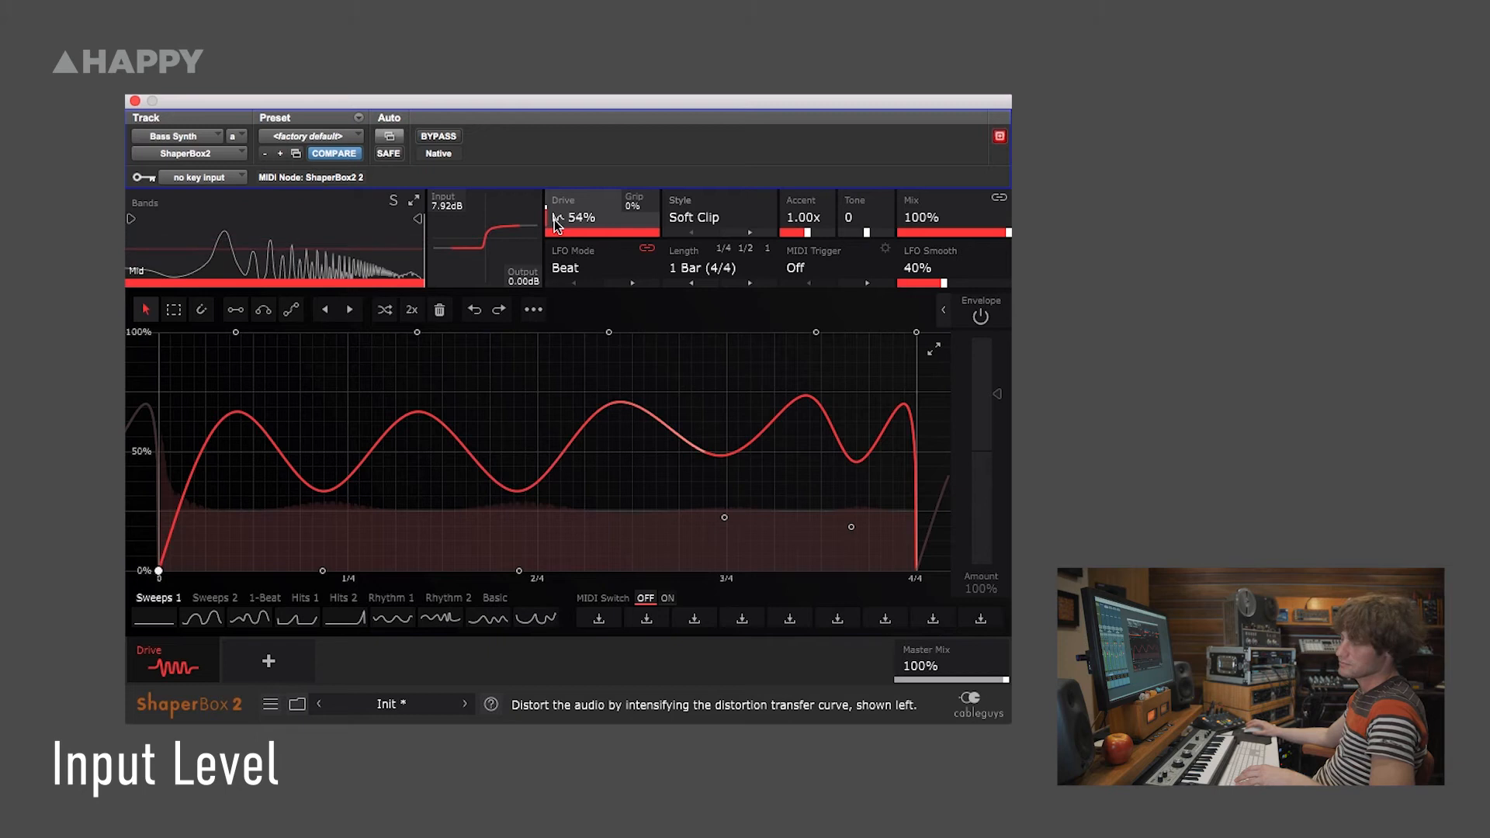
pyautogui.click(710, 220)
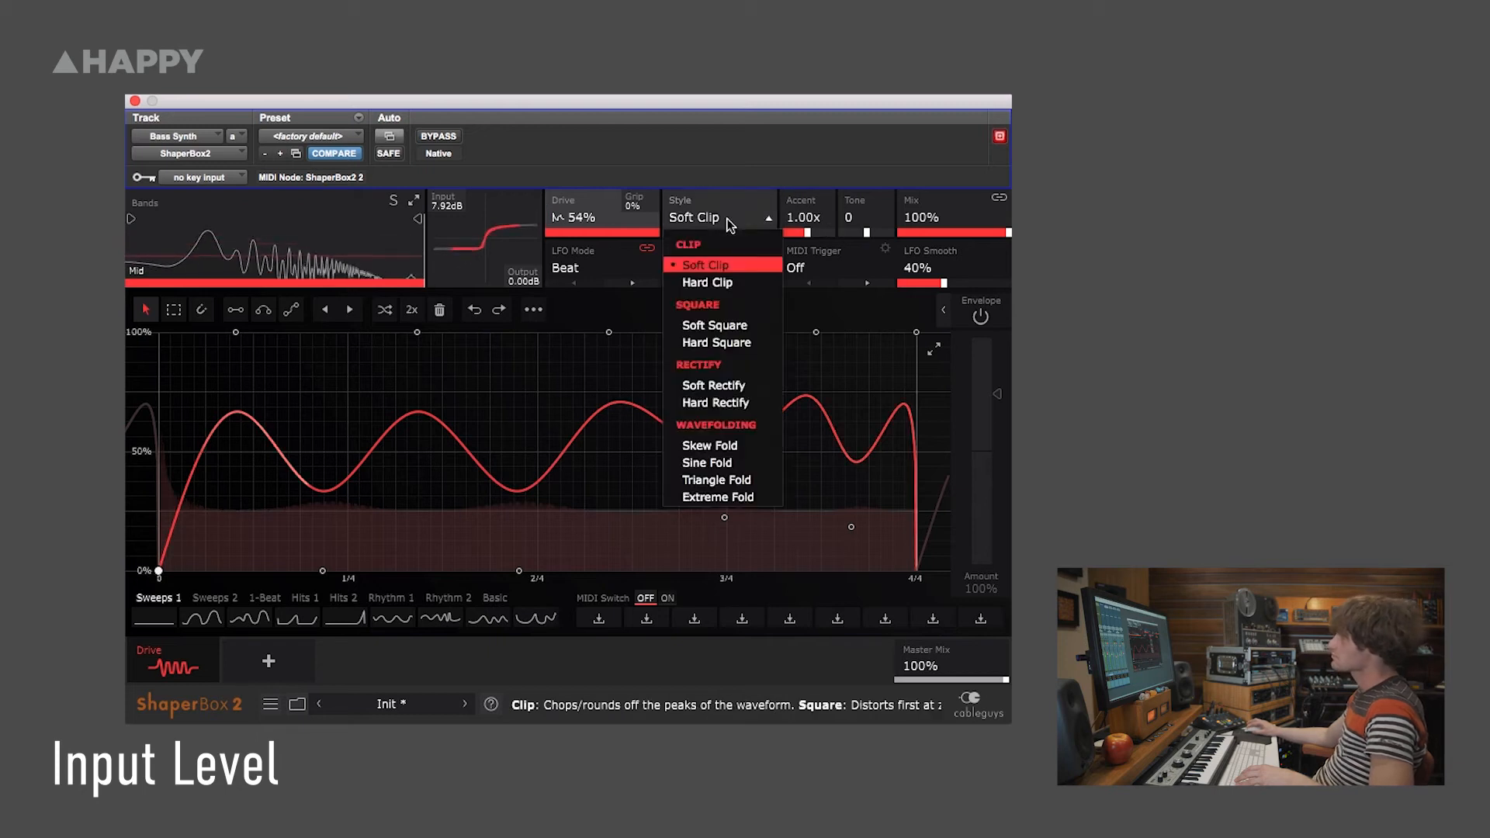
pyautogui.click(724, 463)
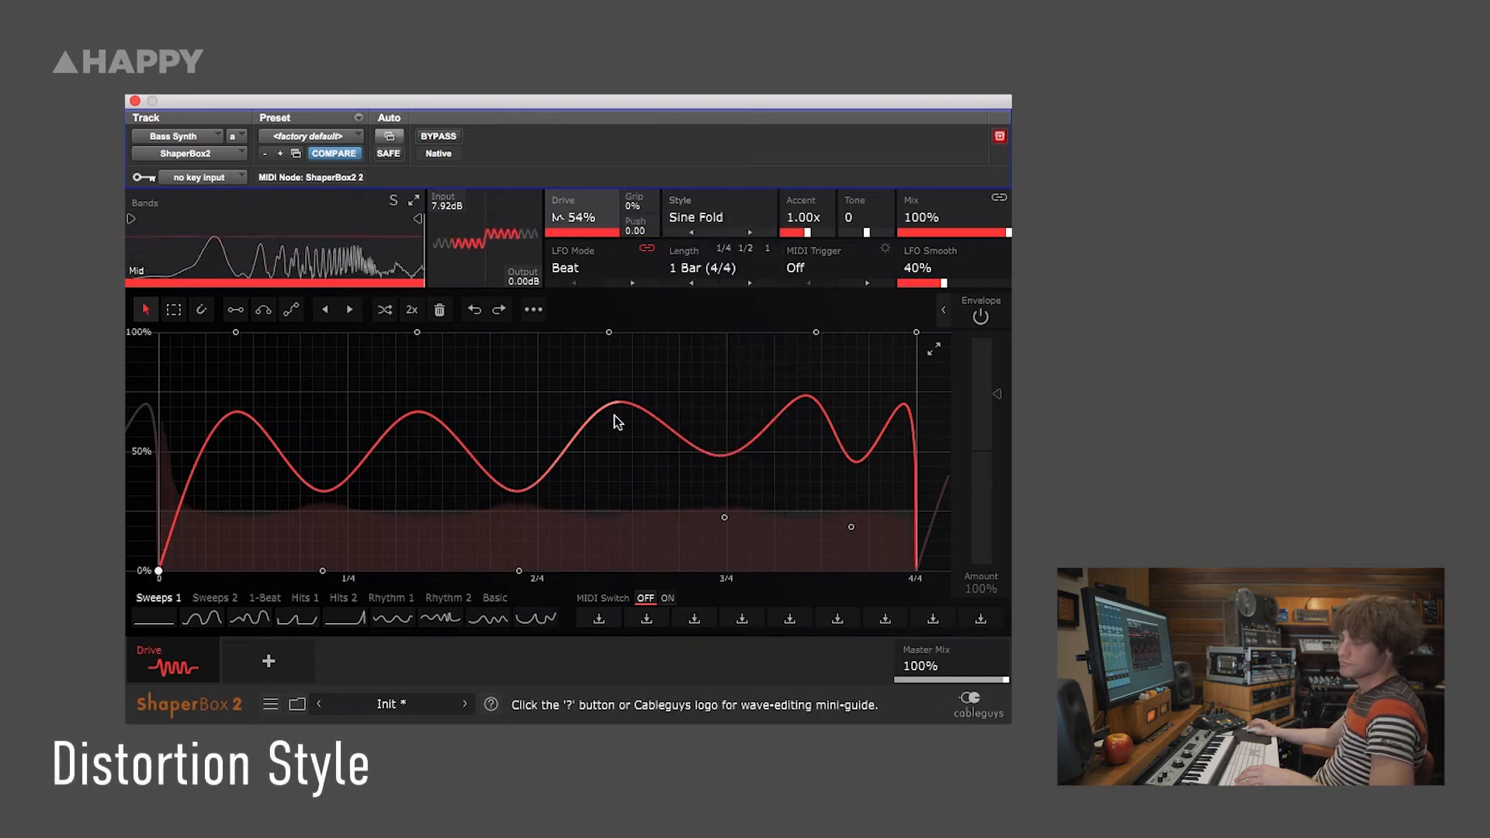
# - Raise the Drive level to 64% and double the LFO wave twice so it repeats every beat
pyautogui.moveTo(578, 231); pyautogui.dragTo(578, 223)
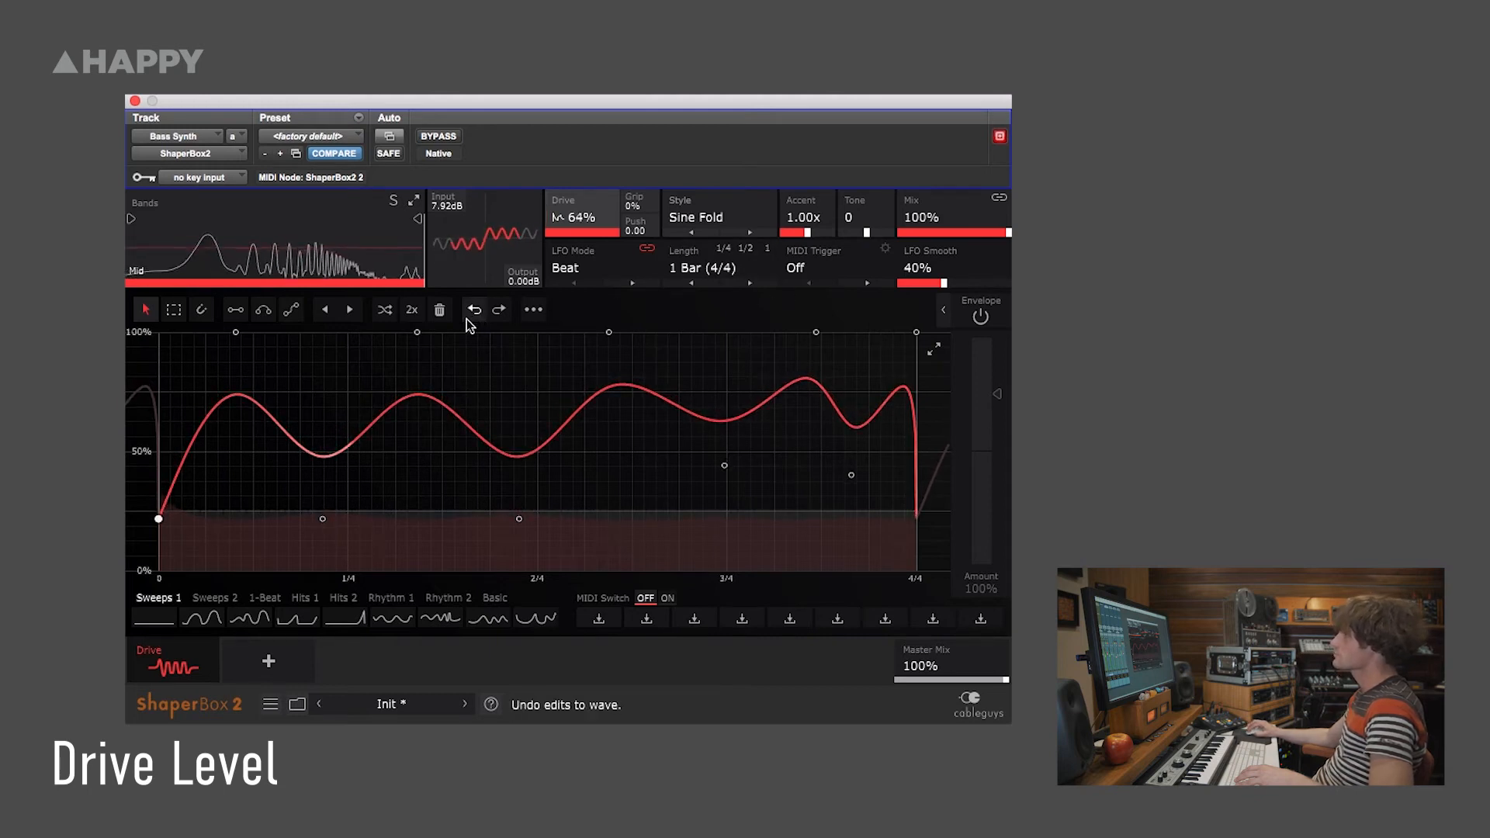
pyautogui.click(412, 312)
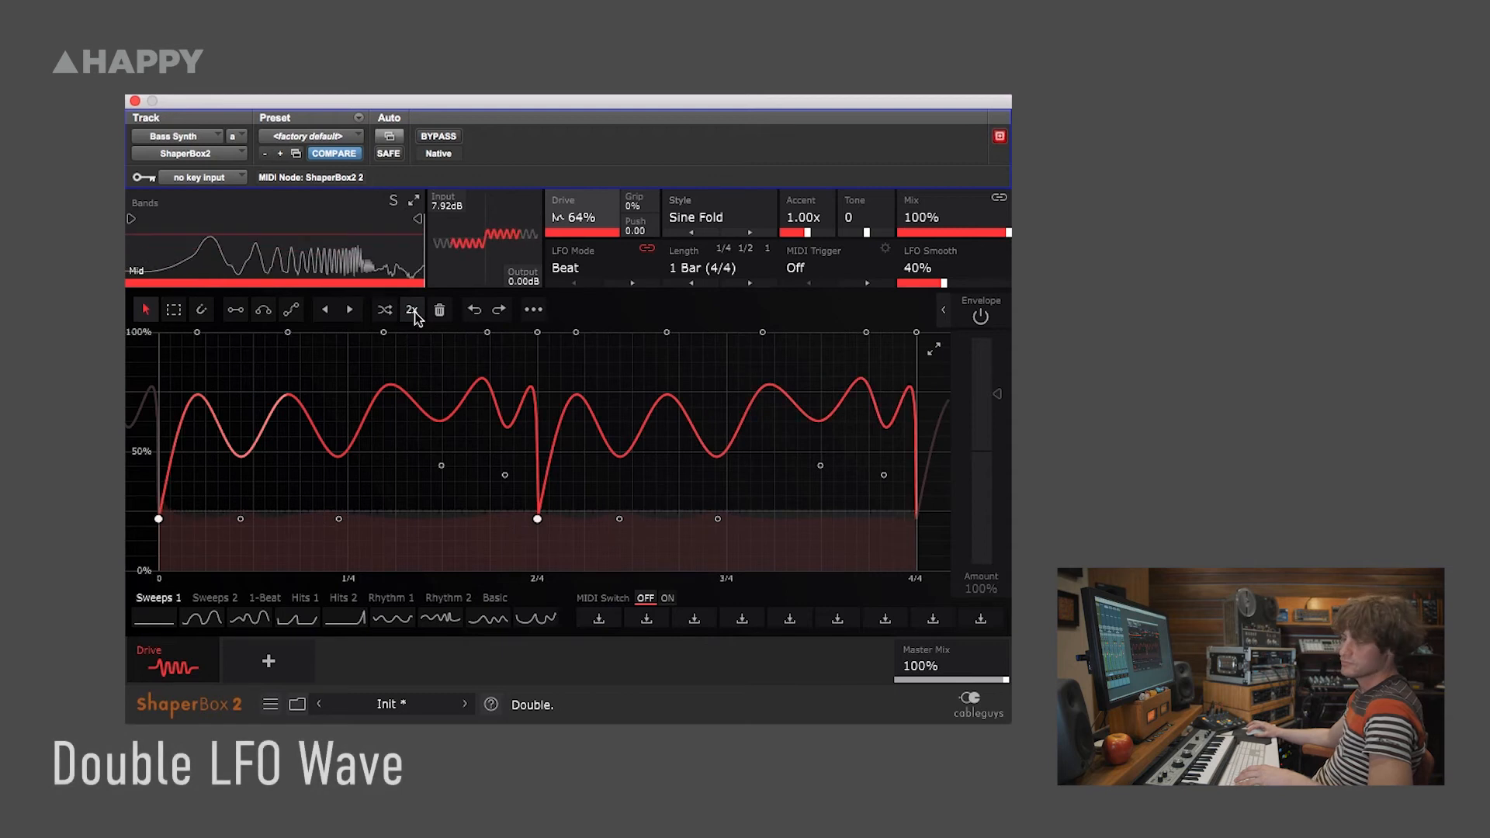
pyautogui.click(413, 311)
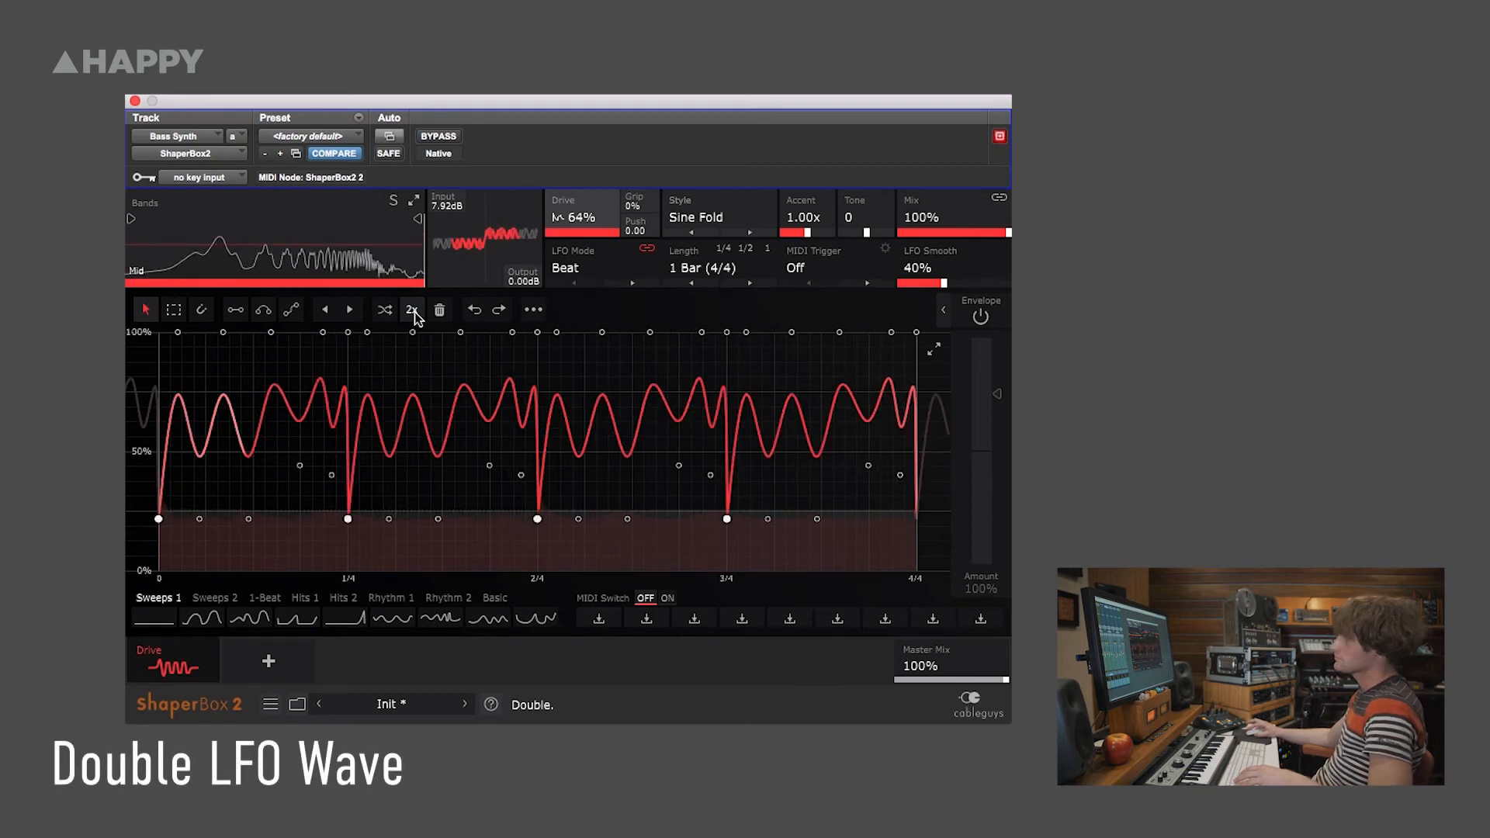
# - Enable the Bass Synth drive envelope and set its amount to -50%
pyautogui.click(980, 318)
pyautogui.moveTo(998, 413); pyautogui.dragTo(998, 506)
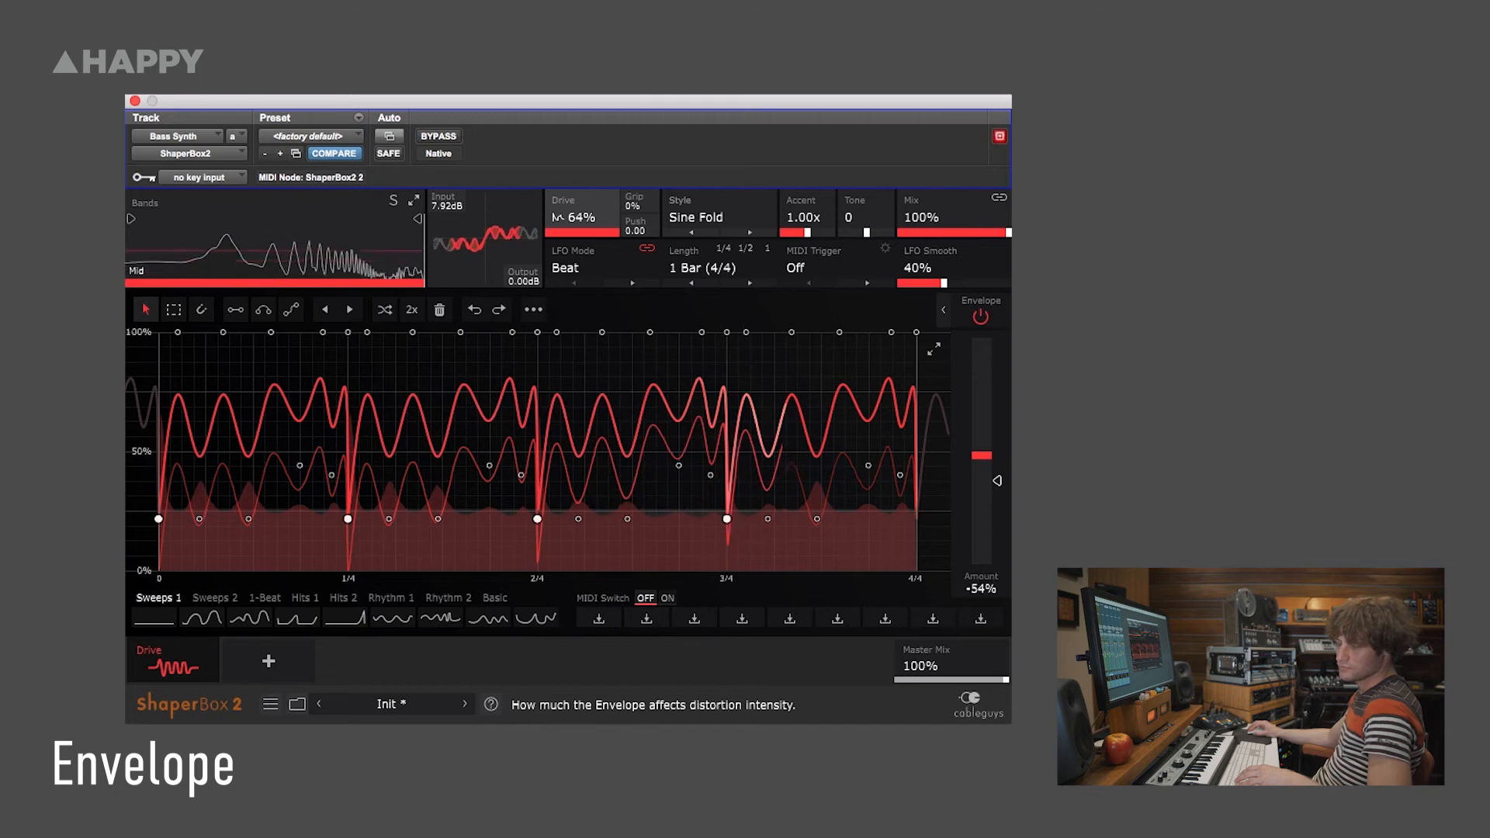
pyautogui.moveTo(997, 480); pyautogui.dragTo(997, 479)
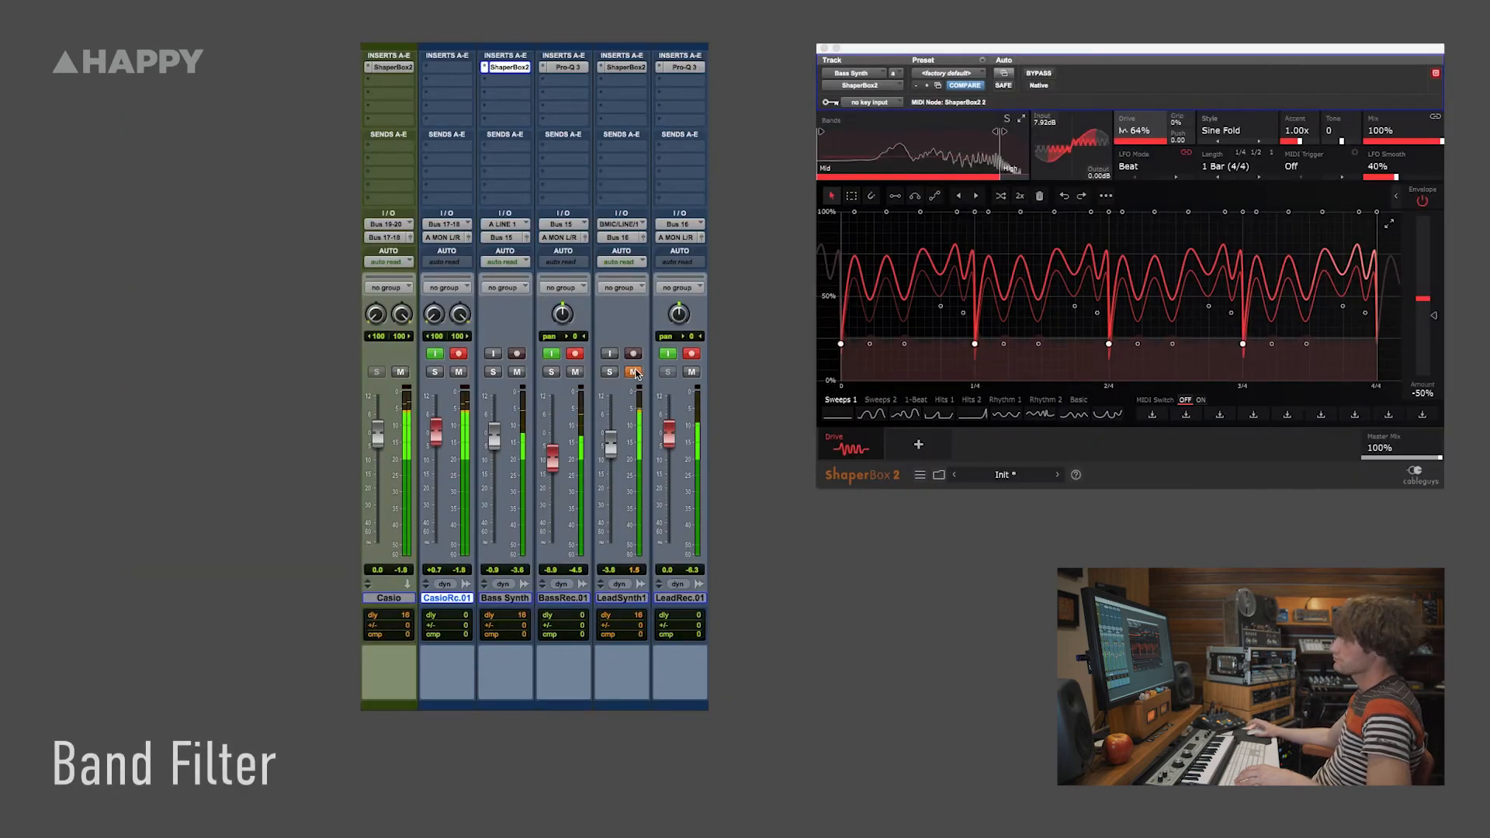
# - Unmute the Lead Synth 1 track and open its ShaperBox 2 insert
pyautogui.click(634, 373)
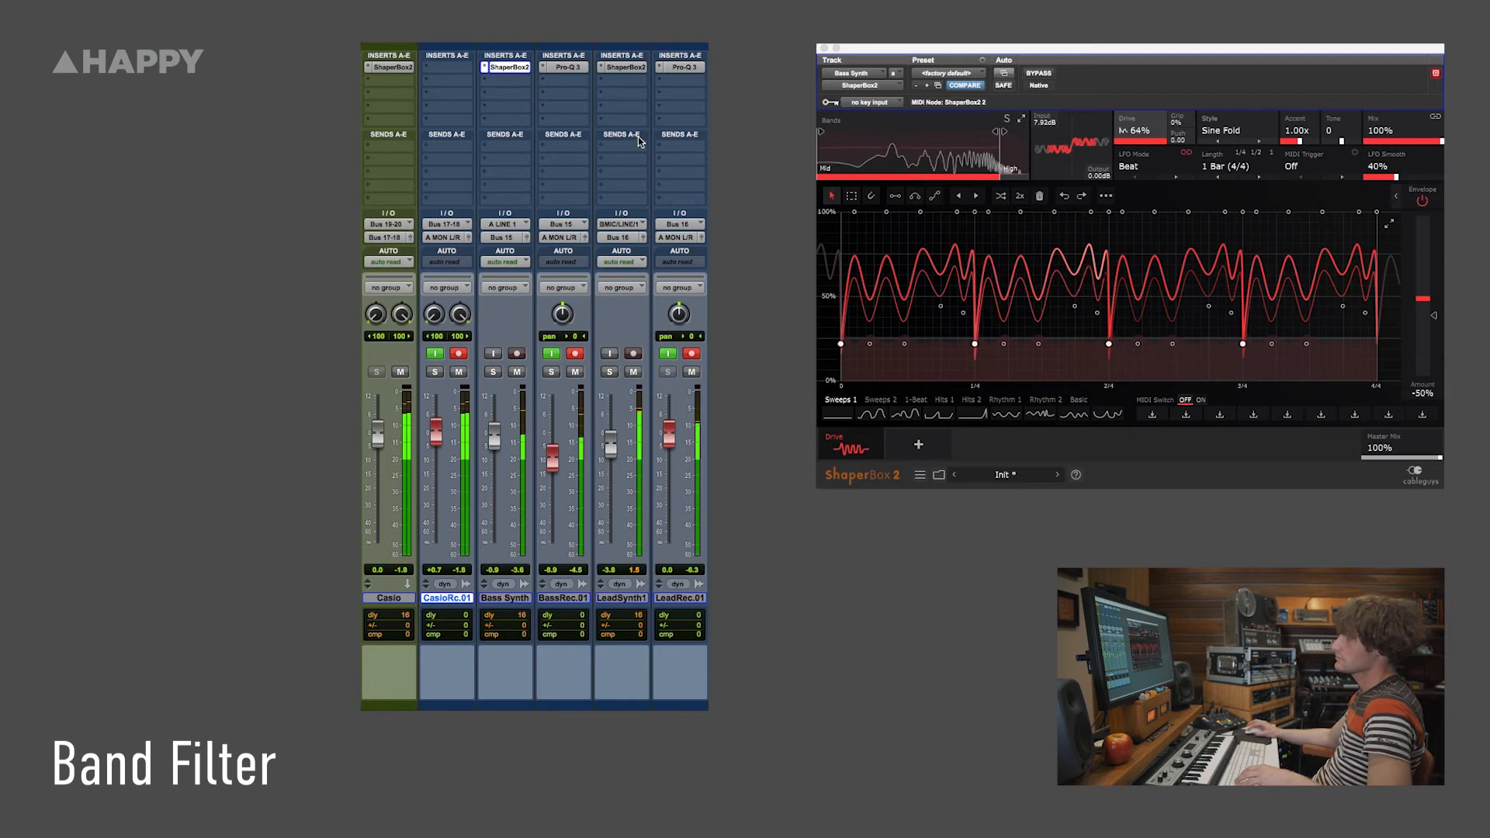
pyautogui.click(627, 67)
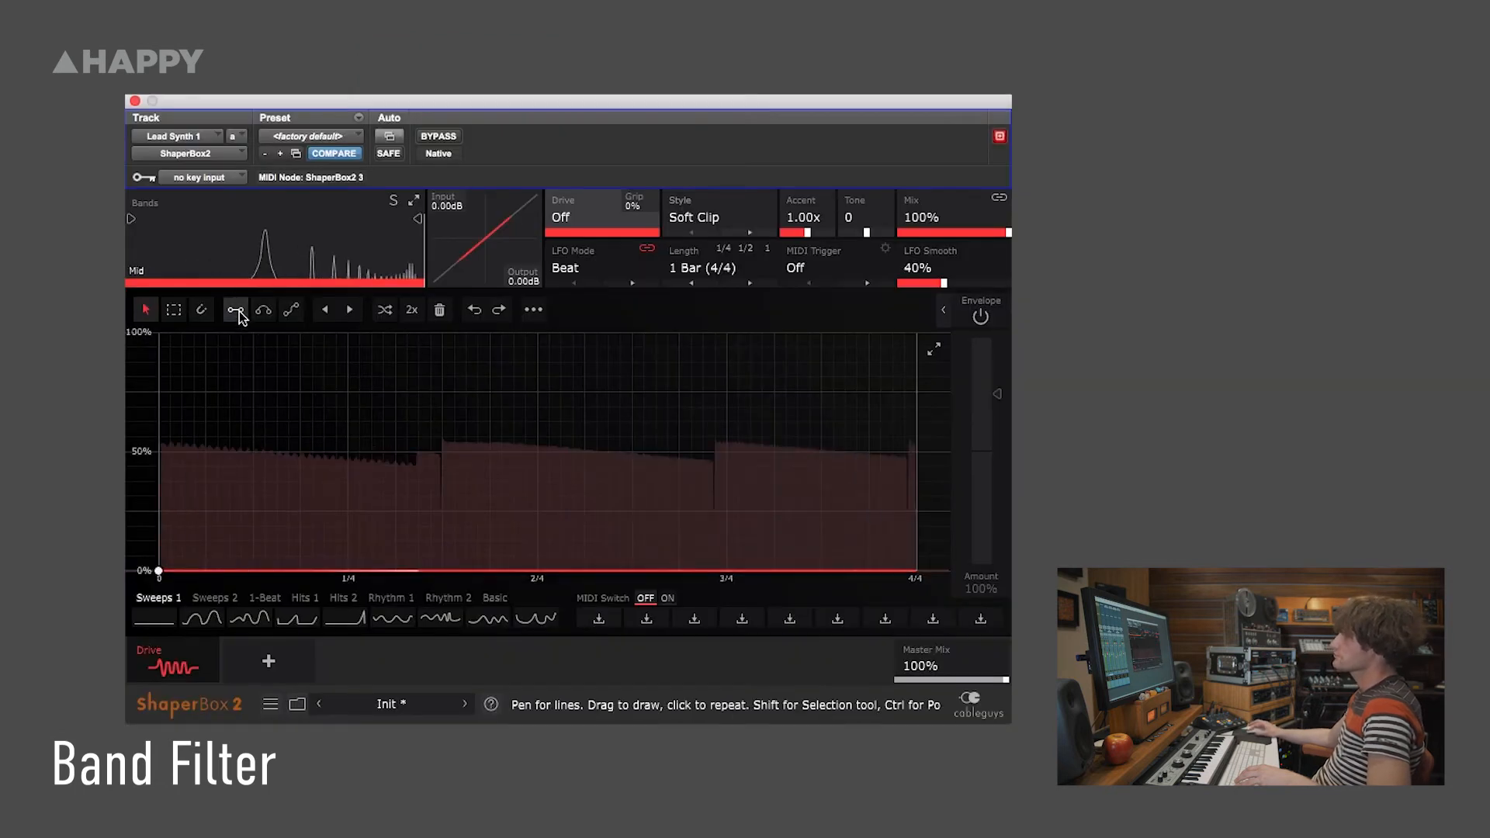
# - Draw a run of narrow falling sawtooth spikes with the line pen across the bar's last quarter, peaking at about 60 to 80% drive
pyautogui.click(238, 310)
pyautogui.moveTo(914, 493)
pyautogui.mouseDown()
pyautogui.moveTo(859, 571)
pyautogui.moveTo(856, 422)
pyautogui.mouseUp()
pyautogui.moveTo(916, 570); pyautogui.dragTo(892, 570)
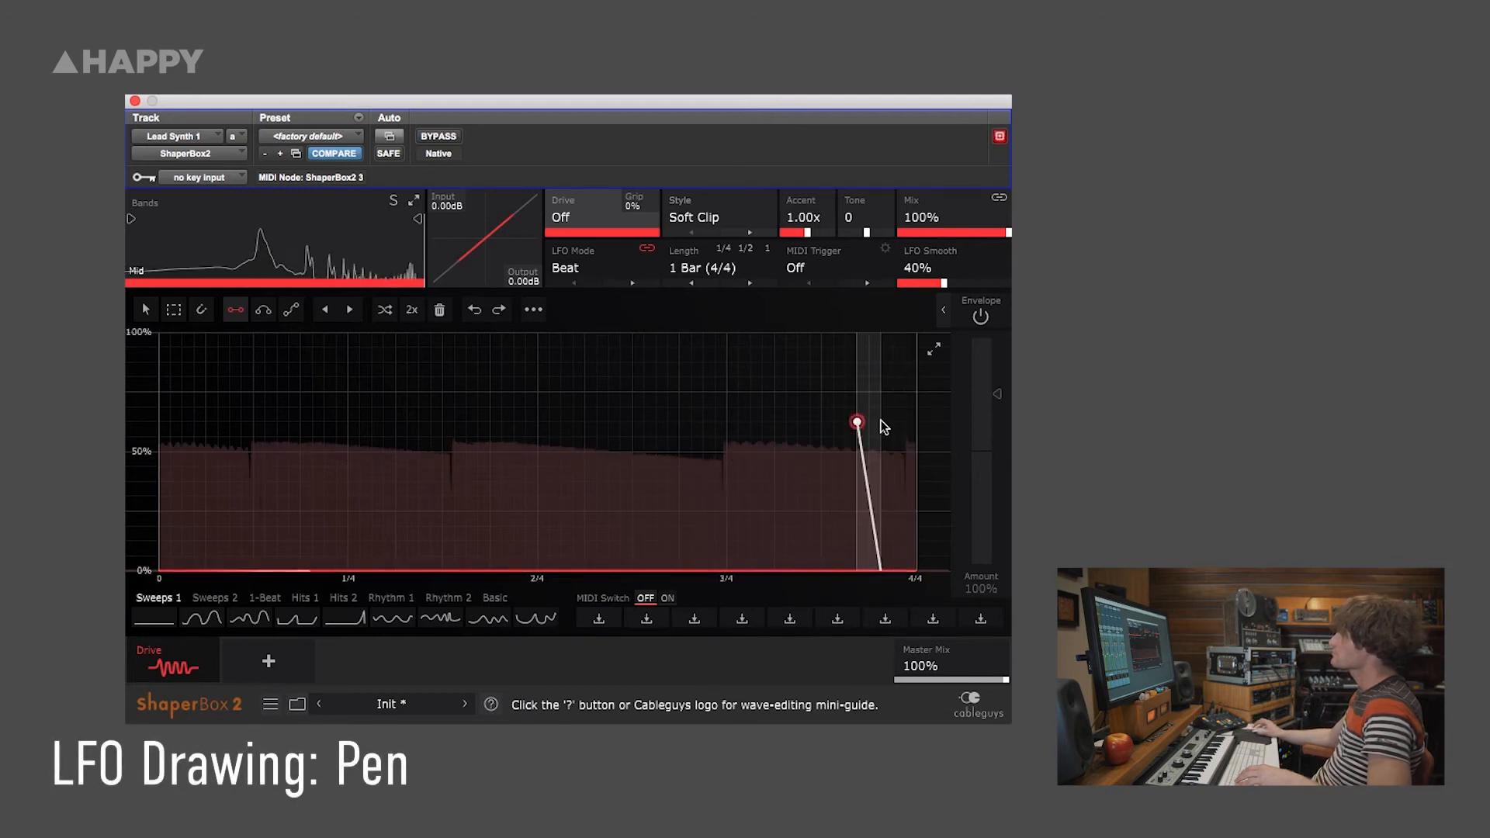
pyautogui.moveTo(881, 420); pyautogui.dragTo(880, 422)
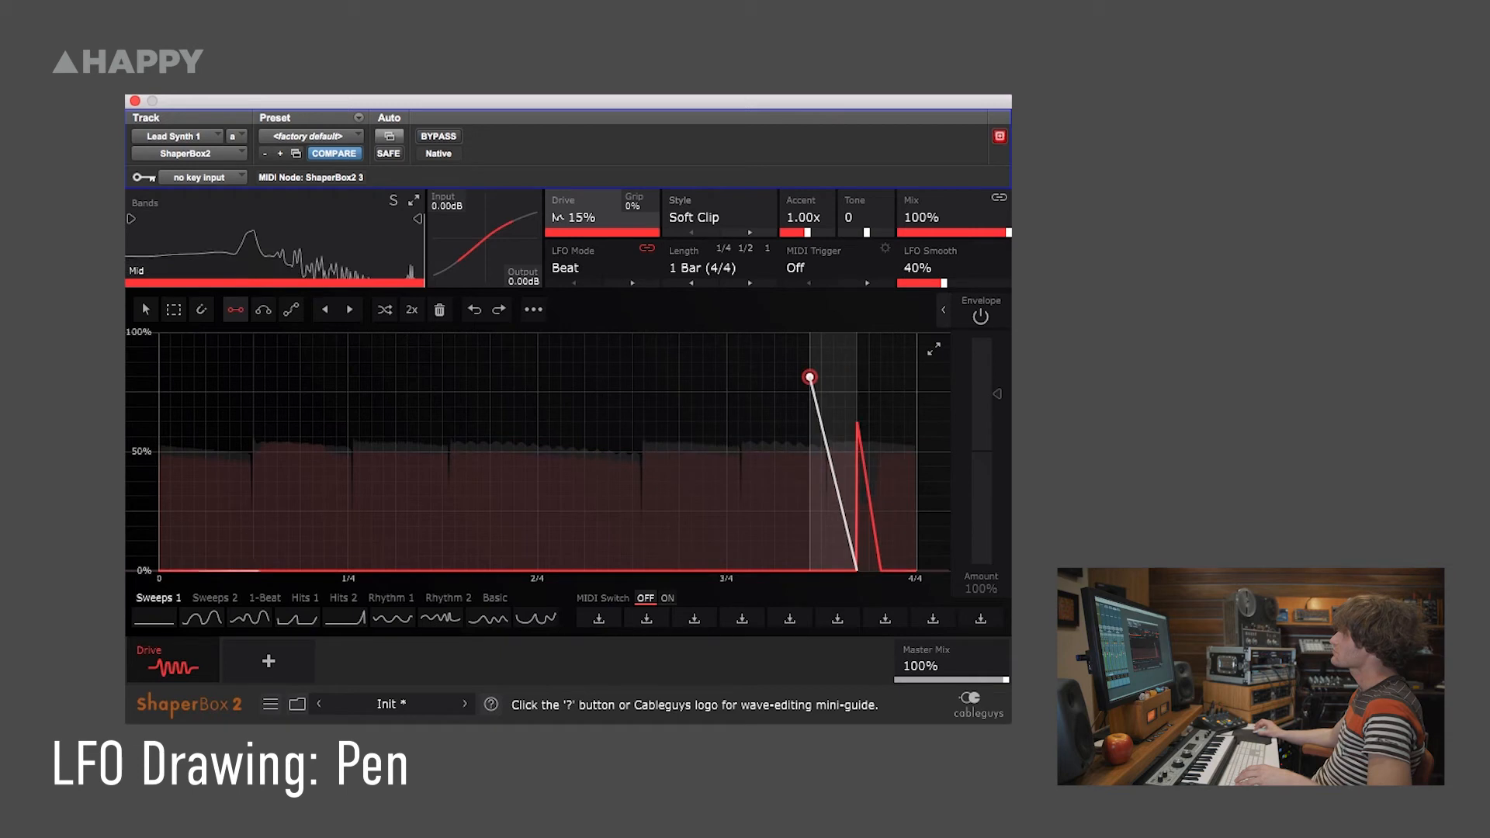
pyautogui.click(810, 378)
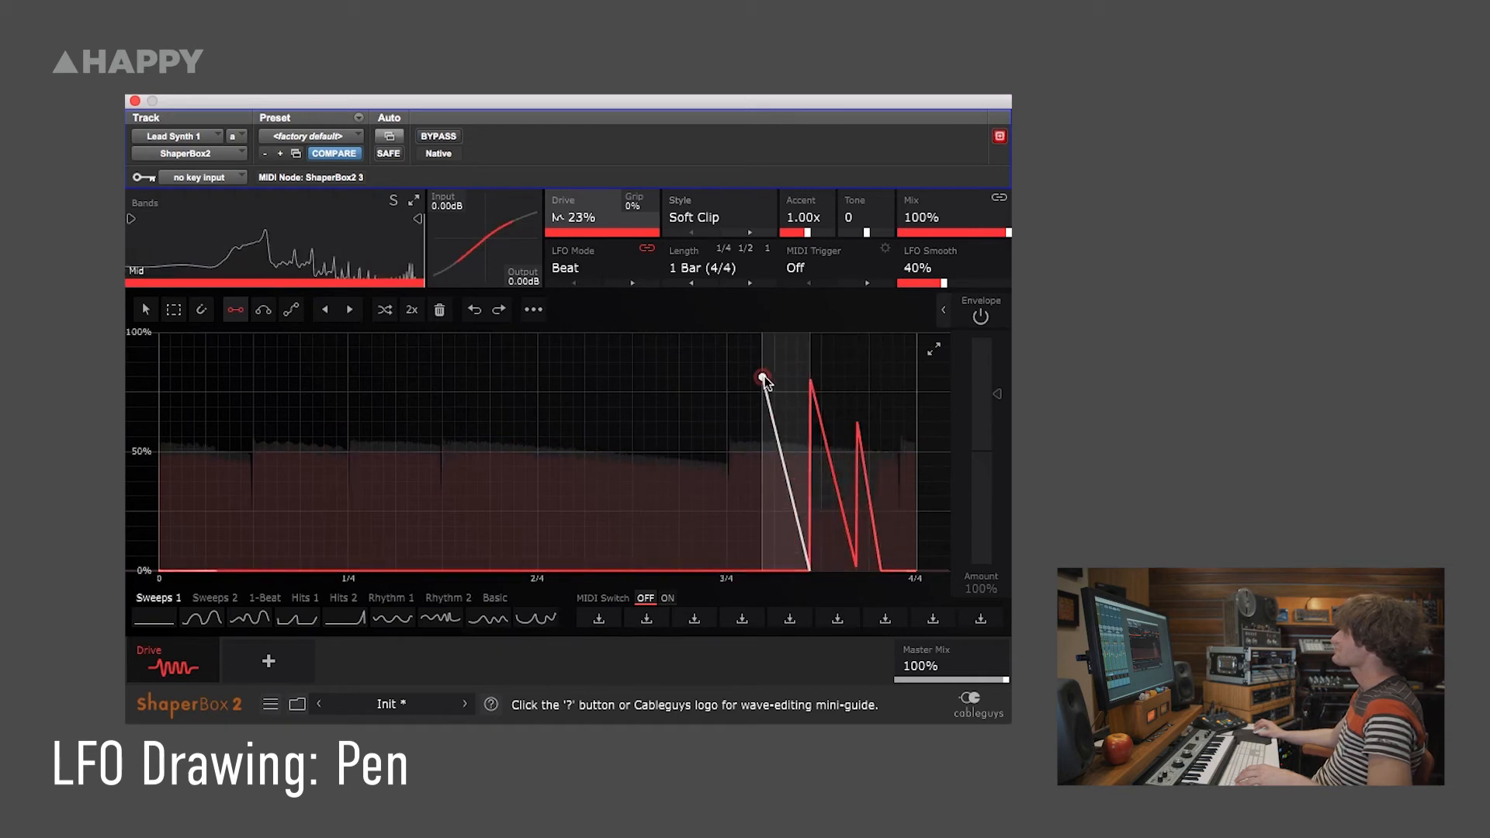
pyautogui.click(762, 379)
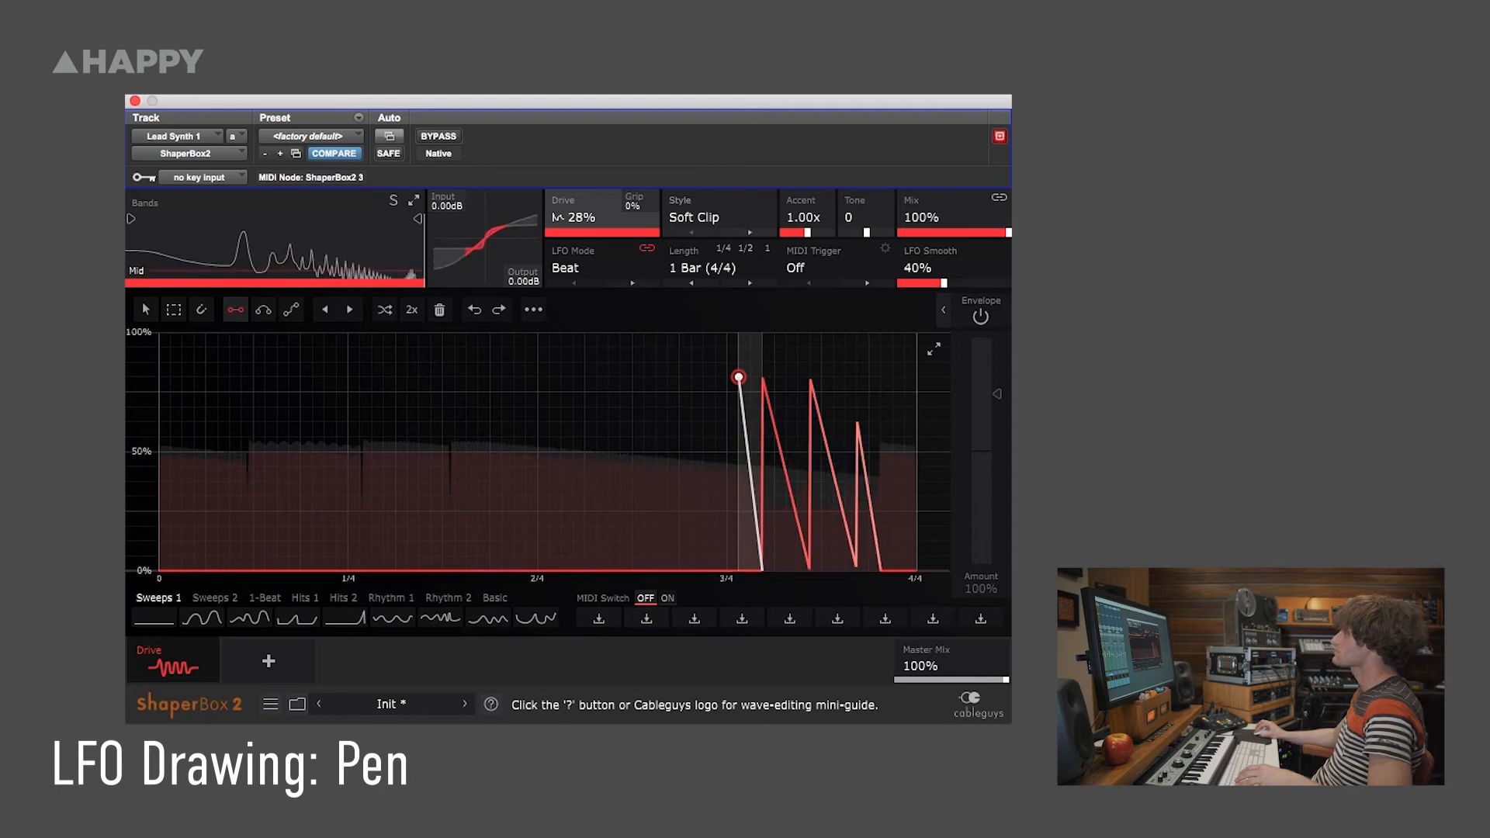
pyautogui.click(738, 378)
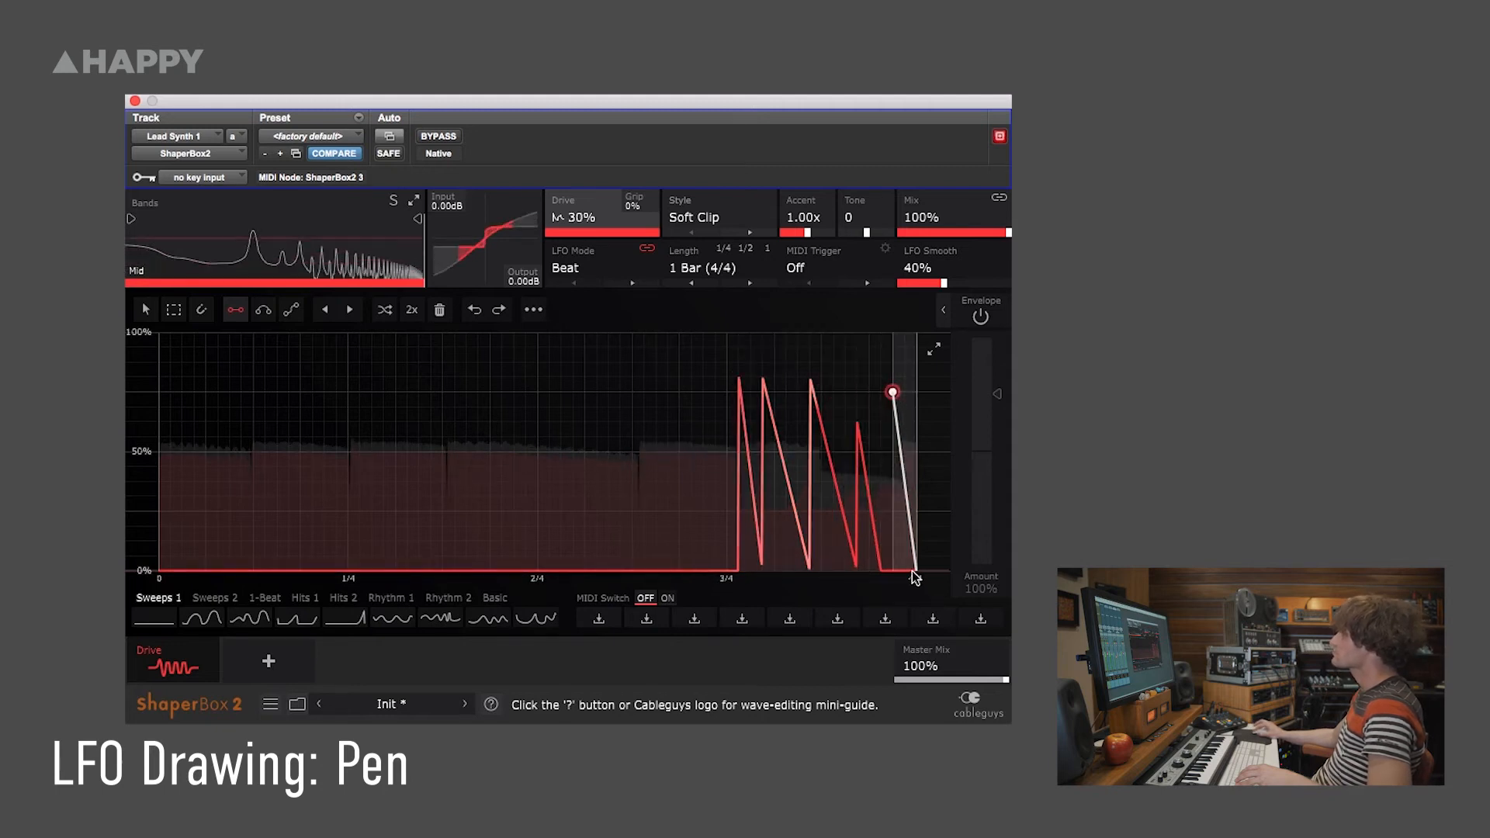
pyautogui.click(894, 397)
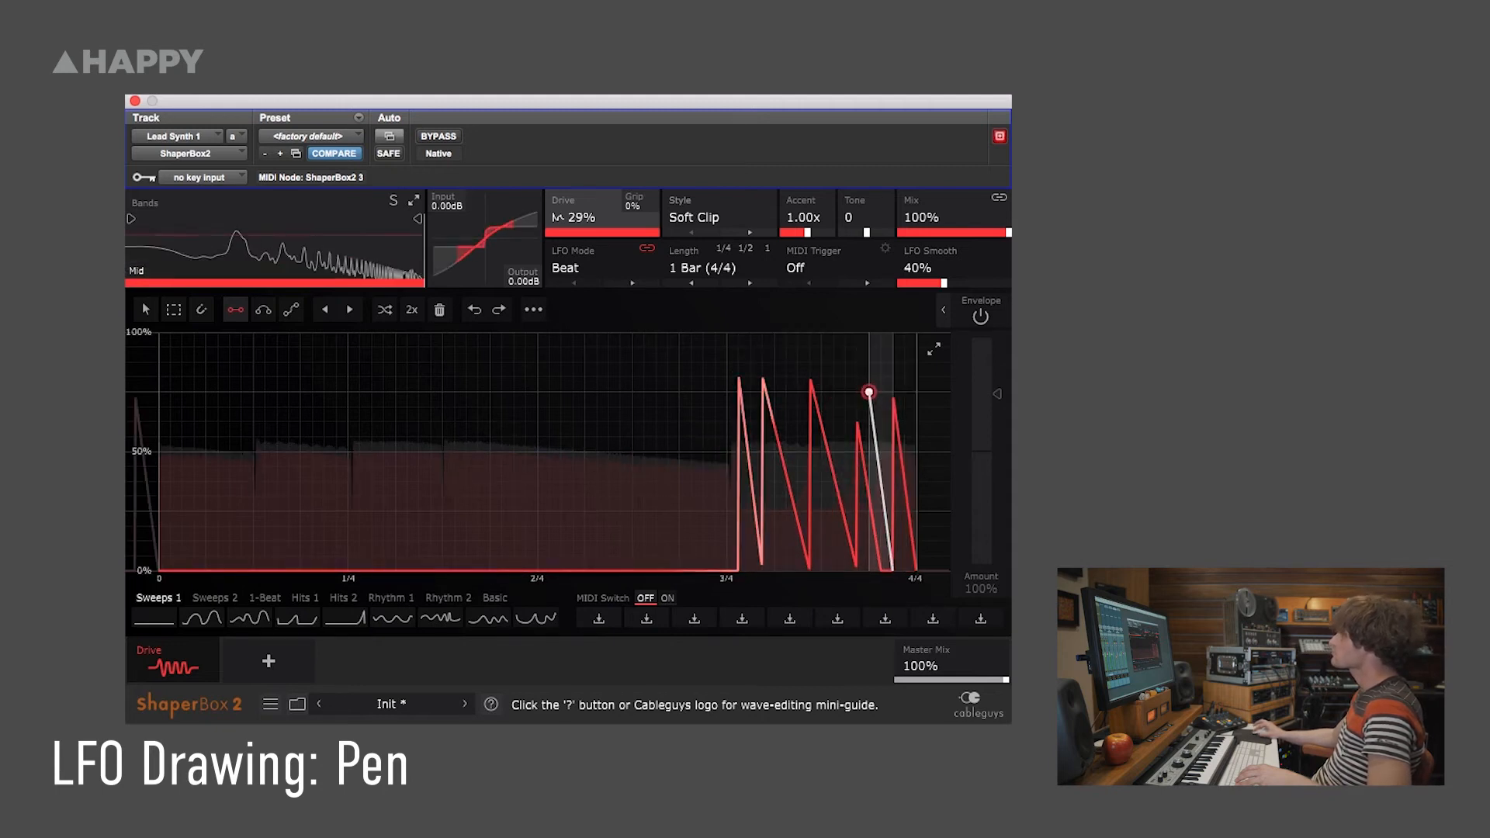
pyautogui.click(868, 391)
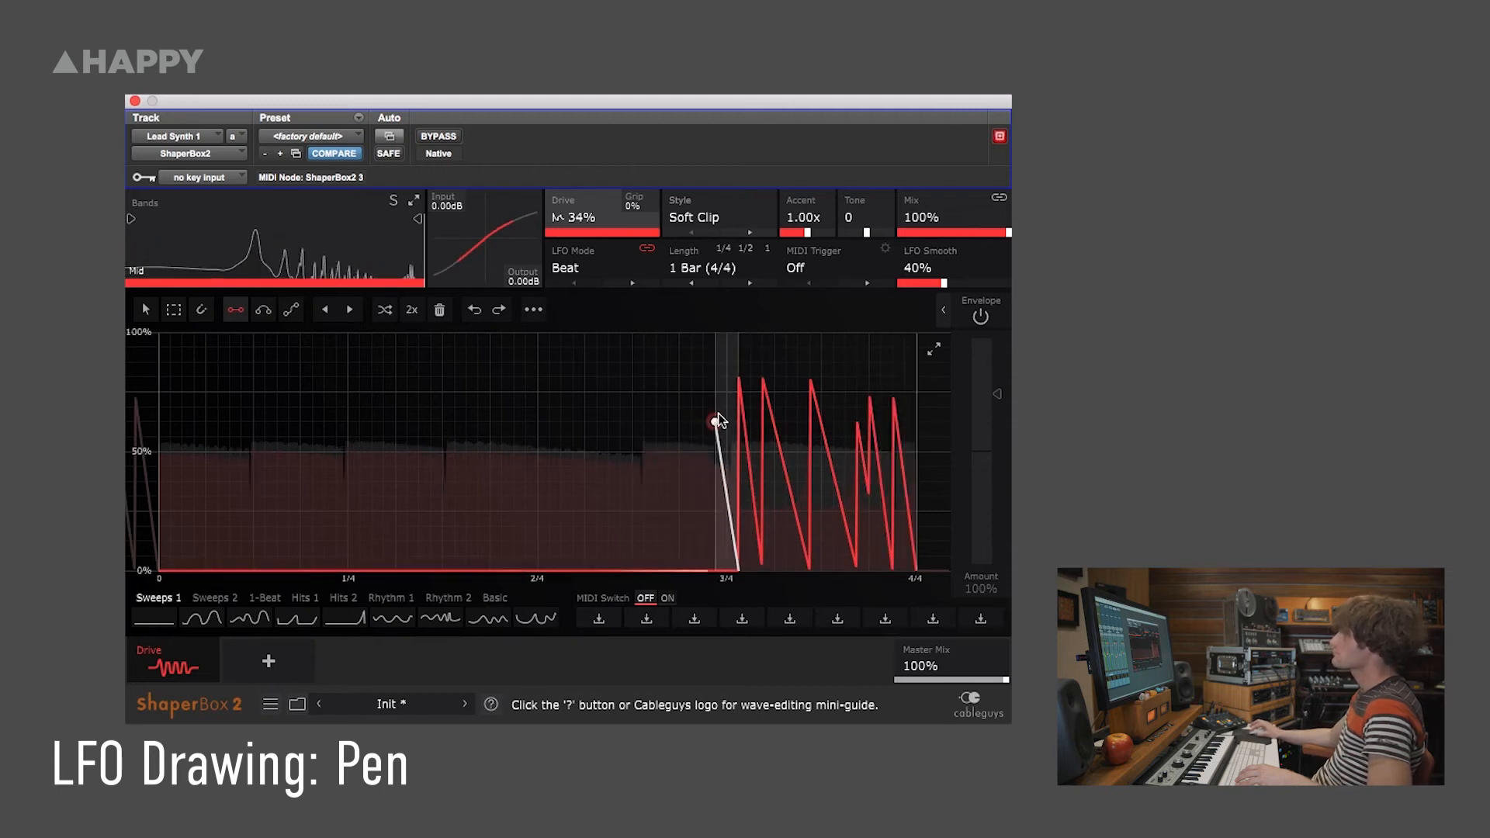
pyautogui.click(716, 421)
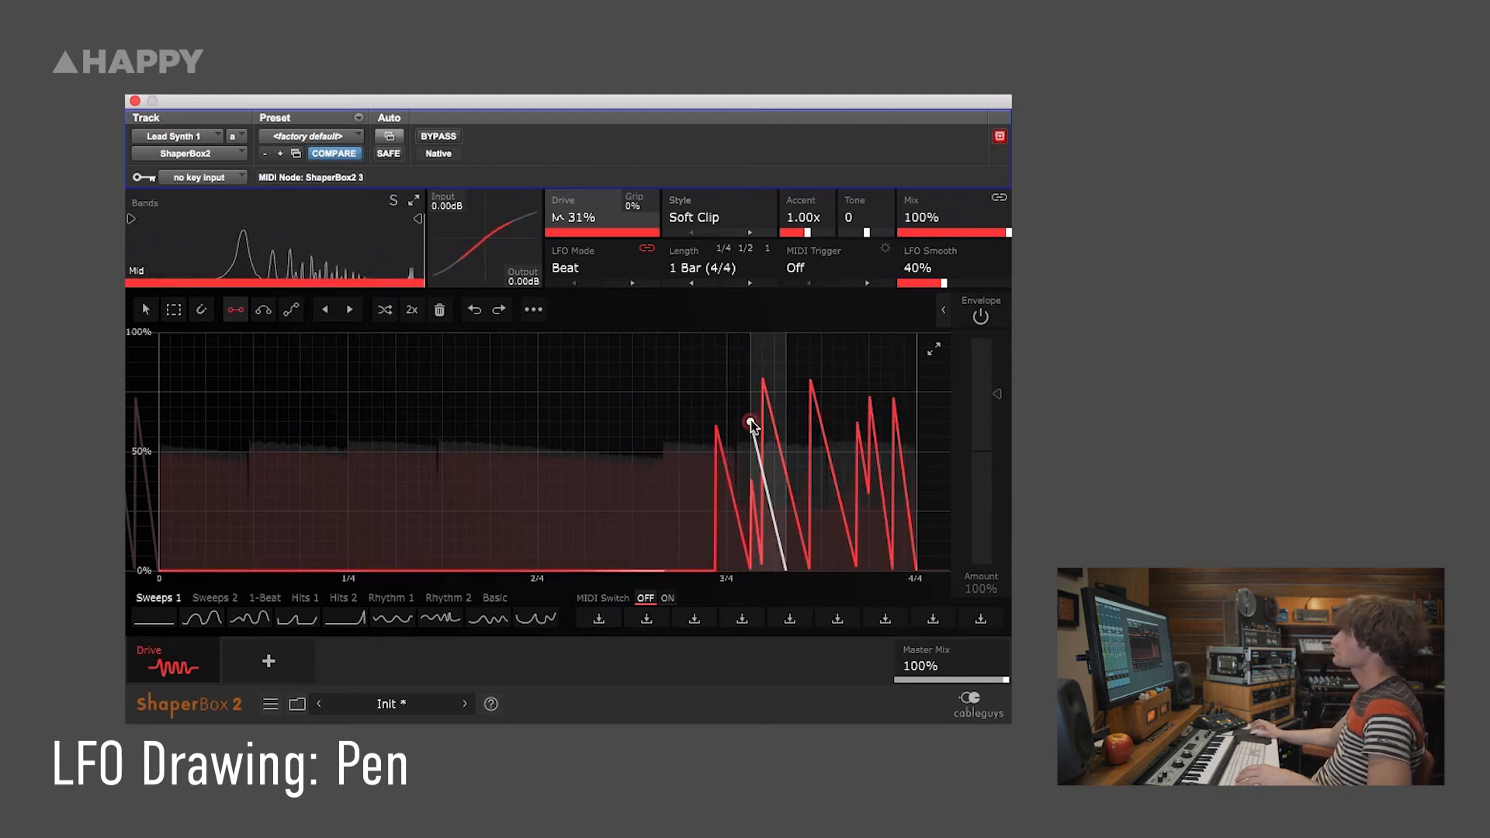
# - Extend the LFO length to 2 Bars (8/4) and draw three long falling ramps ahead of the narrow spikes
pyautogui.click(750, 283)
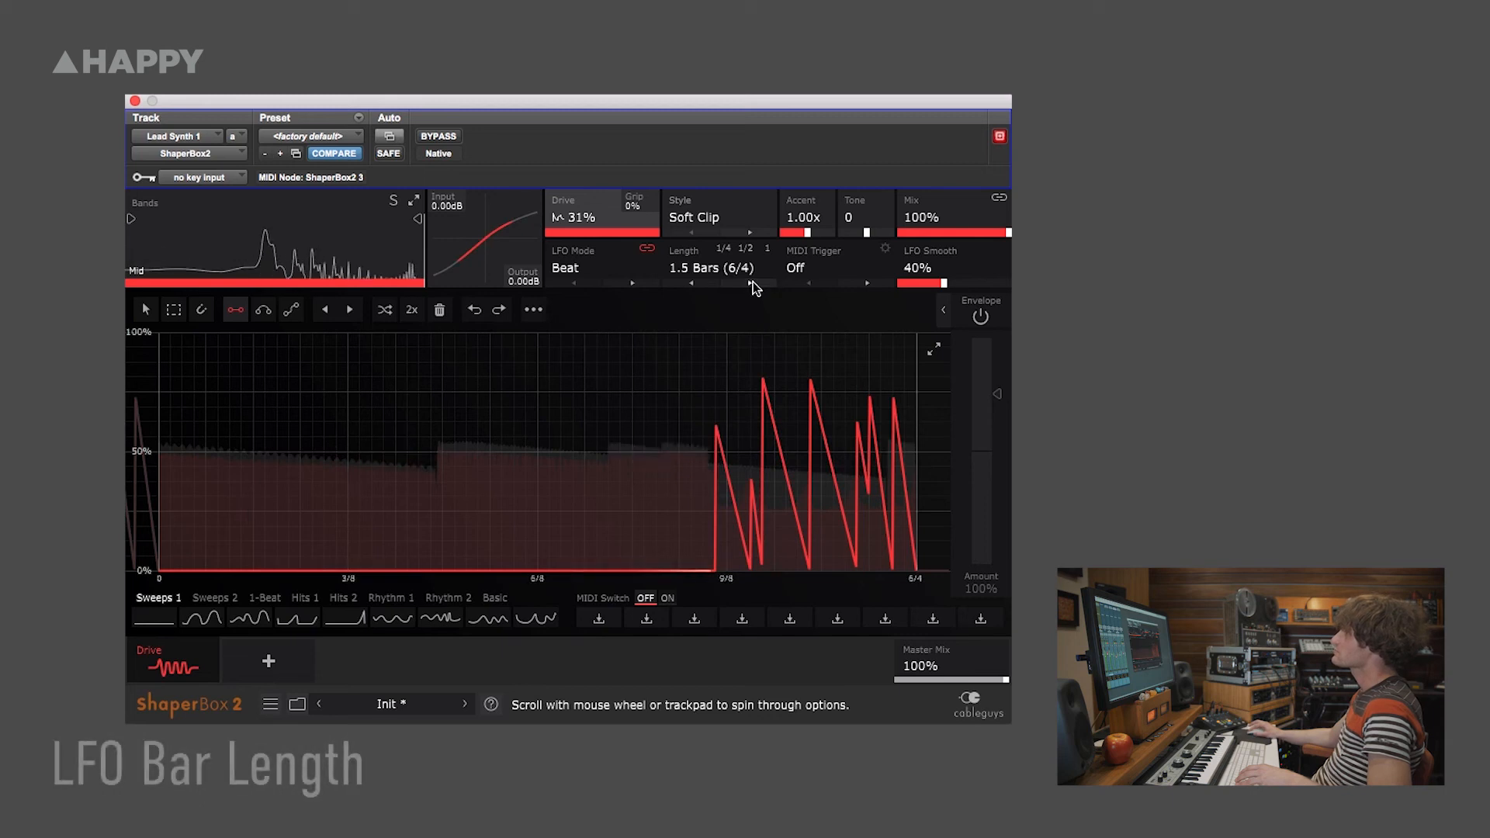
pyautogui.click(750, 283)
pyautogui.moveTo(348, 468); pyautogui.dragTo(478, 468)
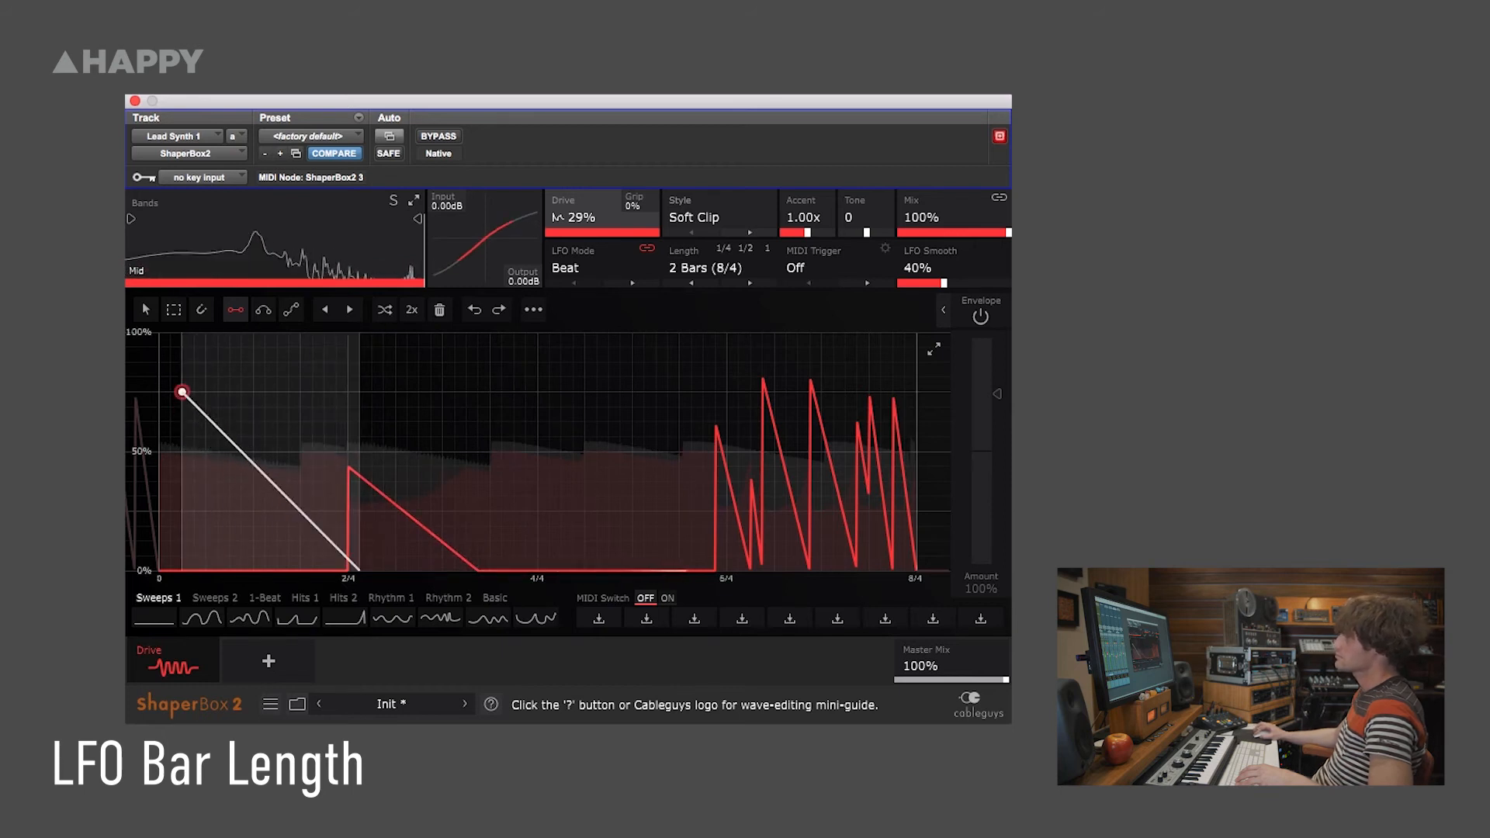
pyautogui.click(181, 392)
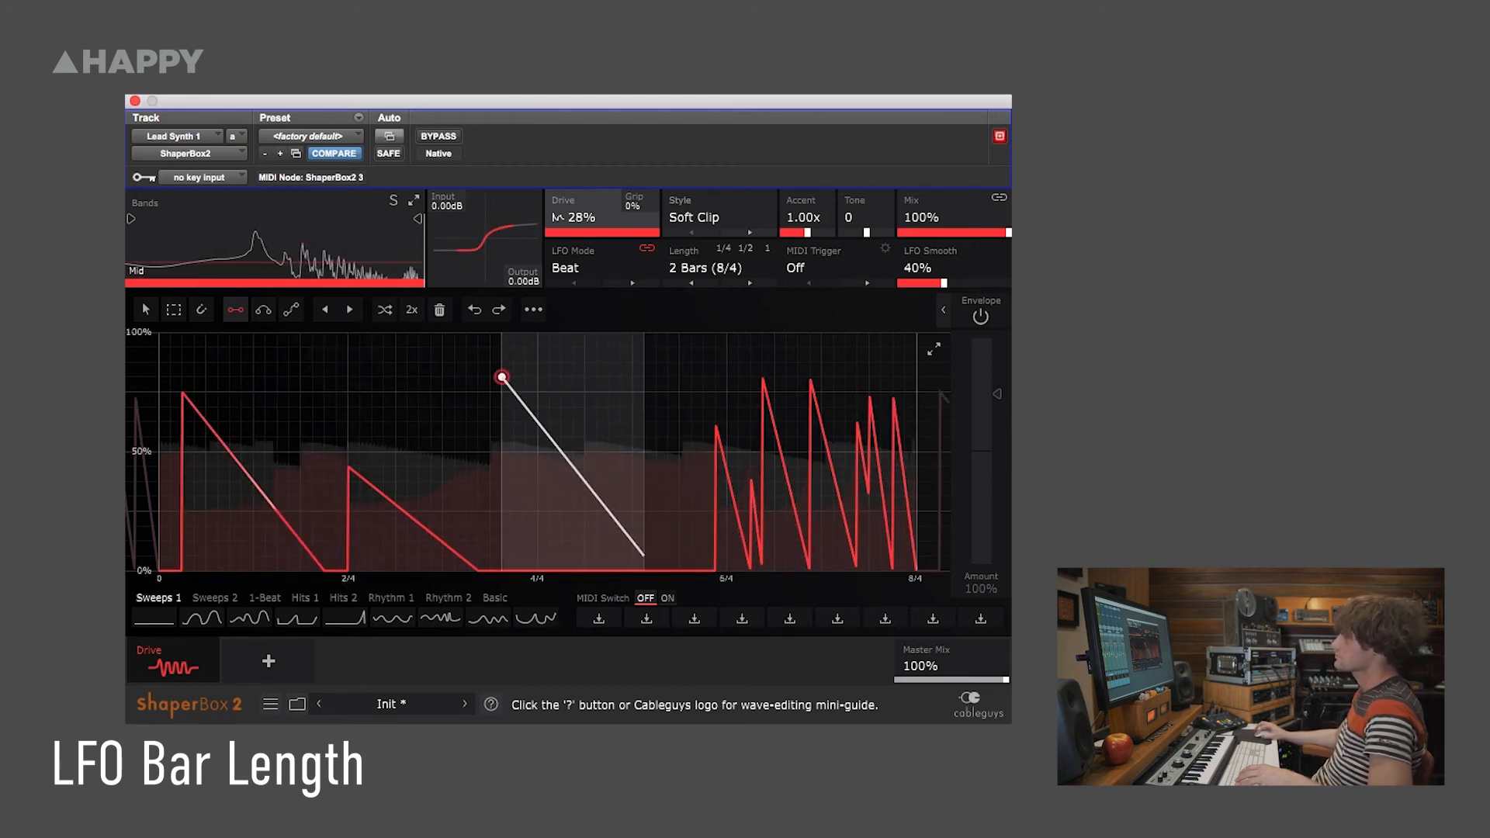
pyautogui.click(502, 377)
# - Move the base points of the second and third long ramps earlier so both rise on a slope
pyautogui.click(146, 311)
pyautogui.moveTo(348, 580); pyautogui.dragTo(325, 587)
pyautogui.moveTo(500, 571); pyautogui.dragTo(480, 573)
# - Round the top of the first narrow spike, raise the second to about 77%, and bend the first long ramp inward
pyautogui.moveTo(715, 425); pyautogui.dragTo(718, 339)
pyautogui.moveTo(750, 473); pyautogui.dragTo(750, 392)
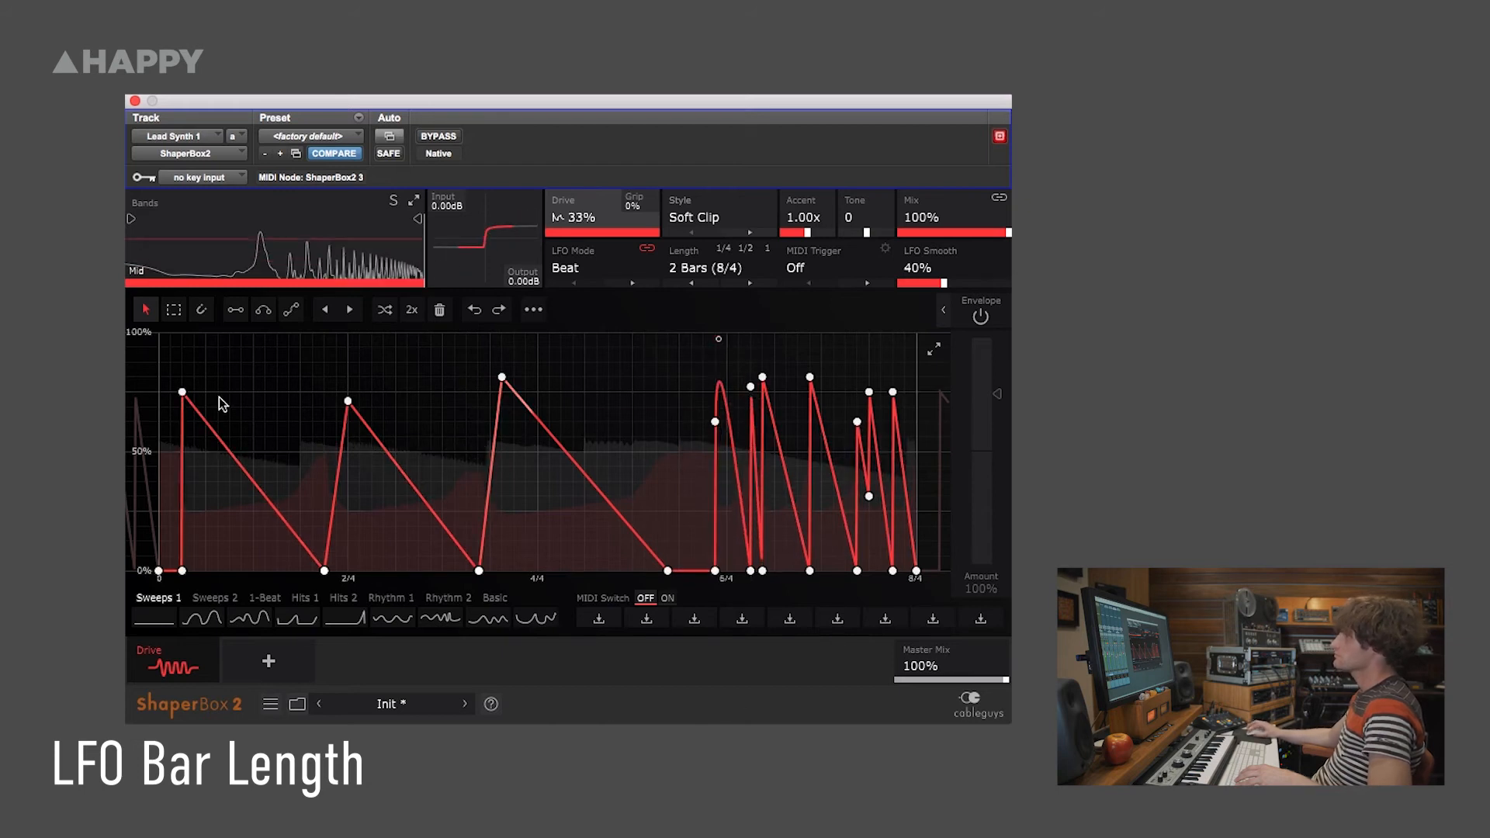
pyautogui.moveTo(189, 400); pyautogui.dragTo(187, 441)
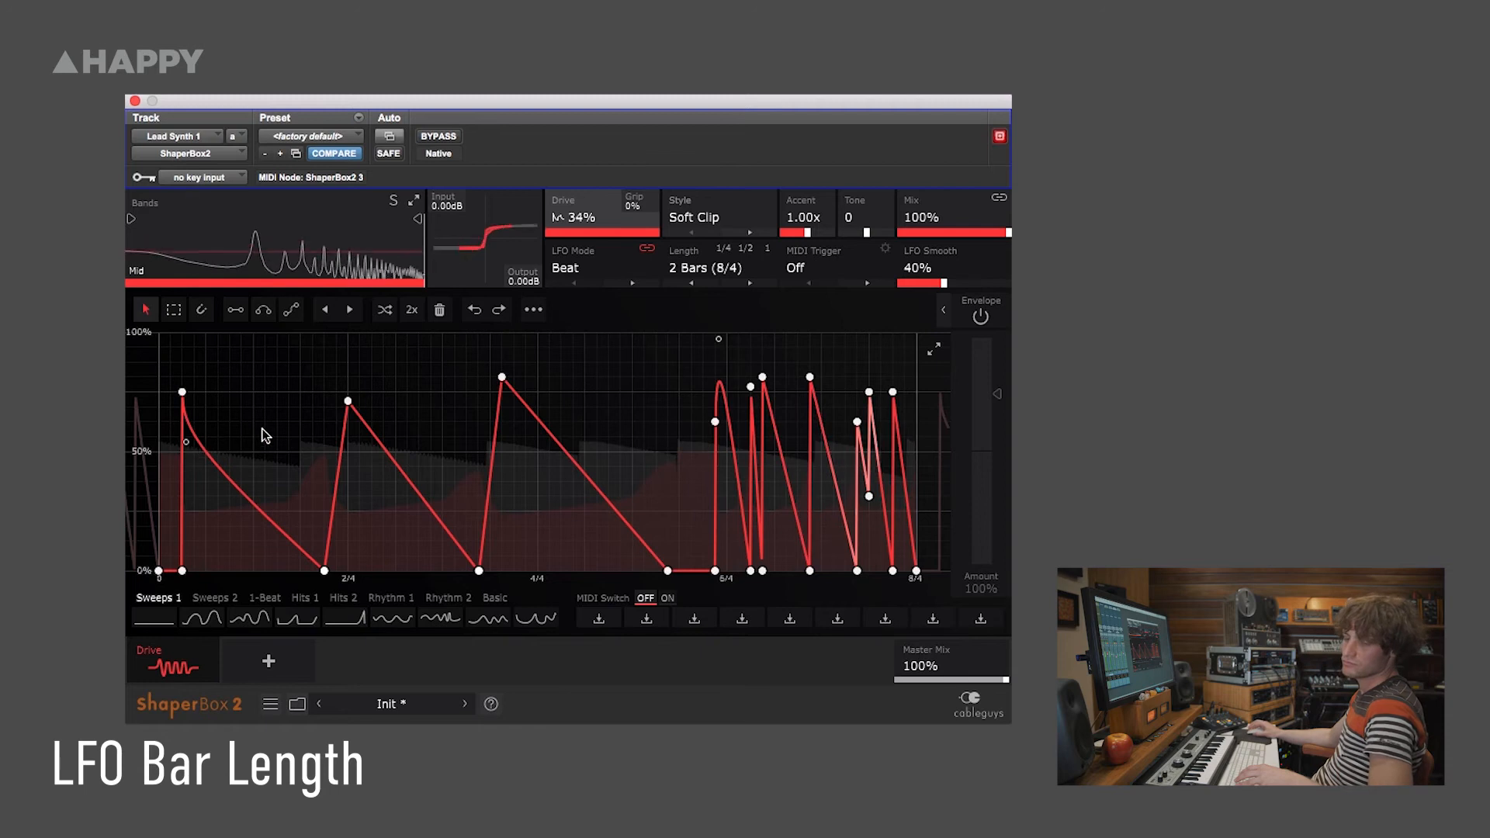
# - Raise the Lead Synth 1 input level to 8.28 dB and set the distortion style to Hard Rectify
pyautogui.moveTo(468, 215); pyautogui.dragTo(465, 204)
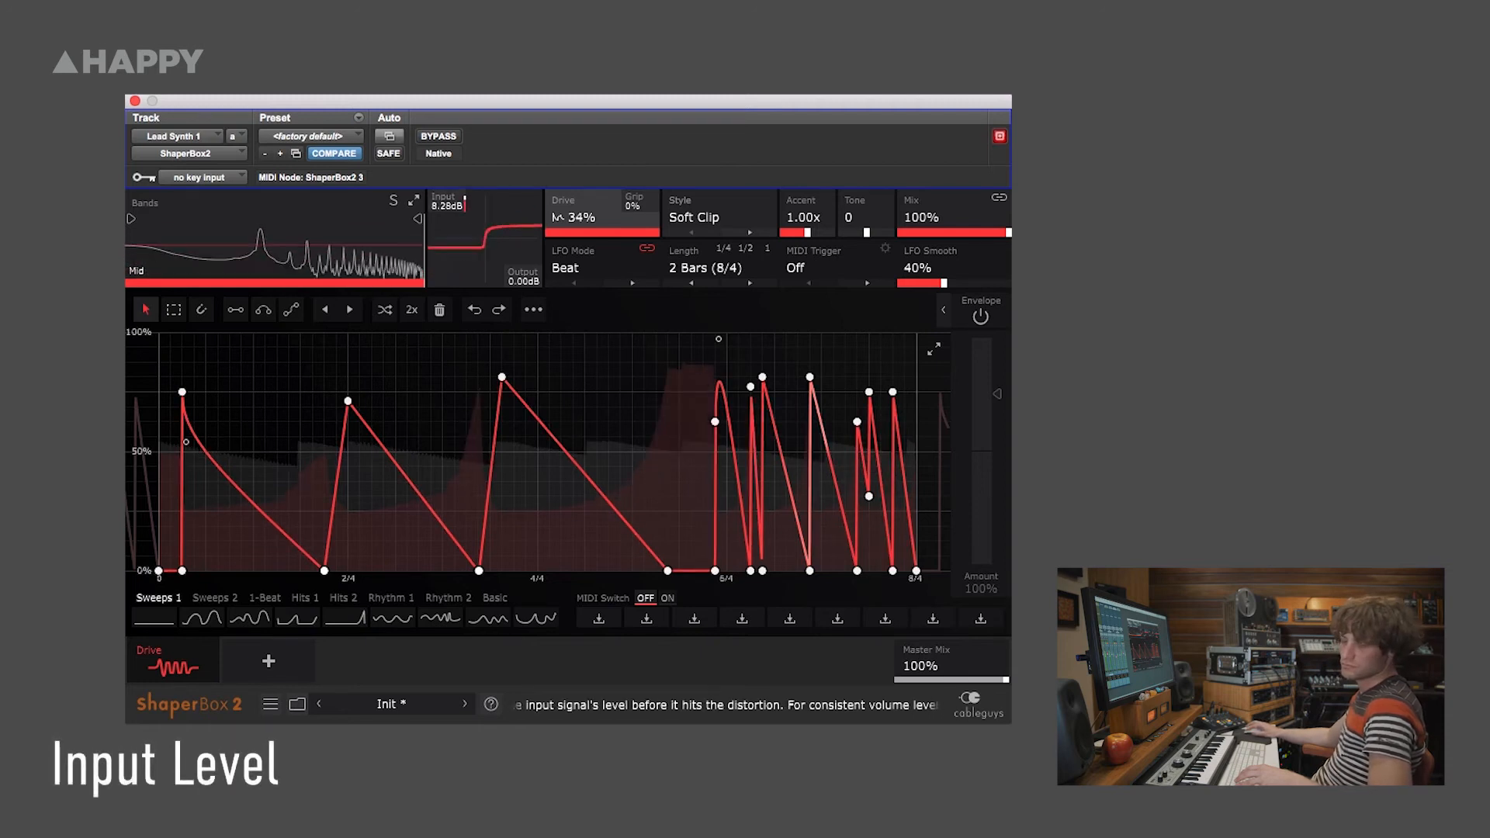
pyautogui.click(715, 225)
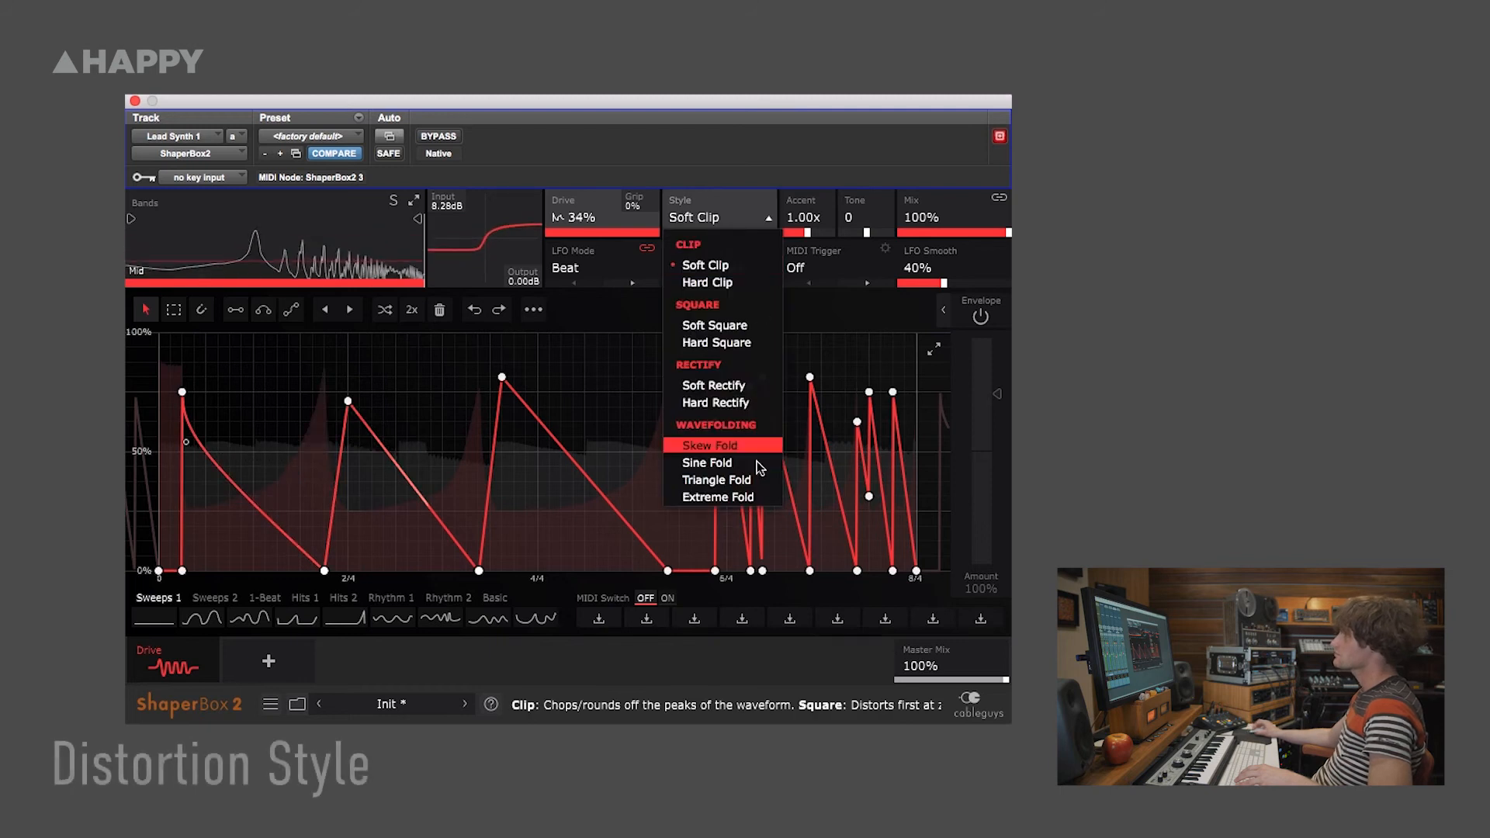
pyautogui.click(748, 404)
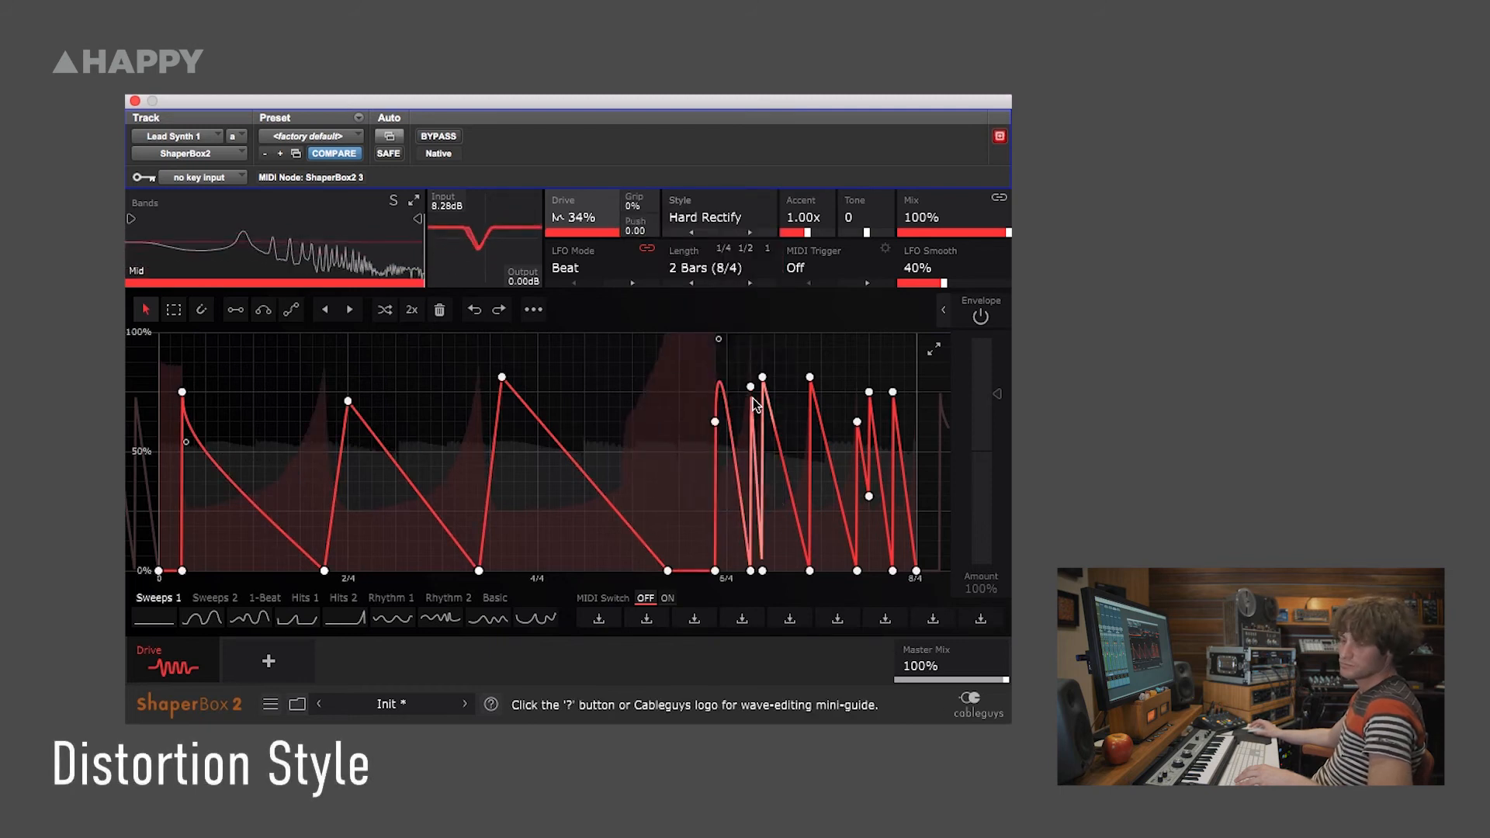
# - Set LFO Smooth to 59%, the output level to -5.76 dB and Accent to 2.00x
pyautogui.moveTo(944, 268); pyautogui.dragTo(965, 268)
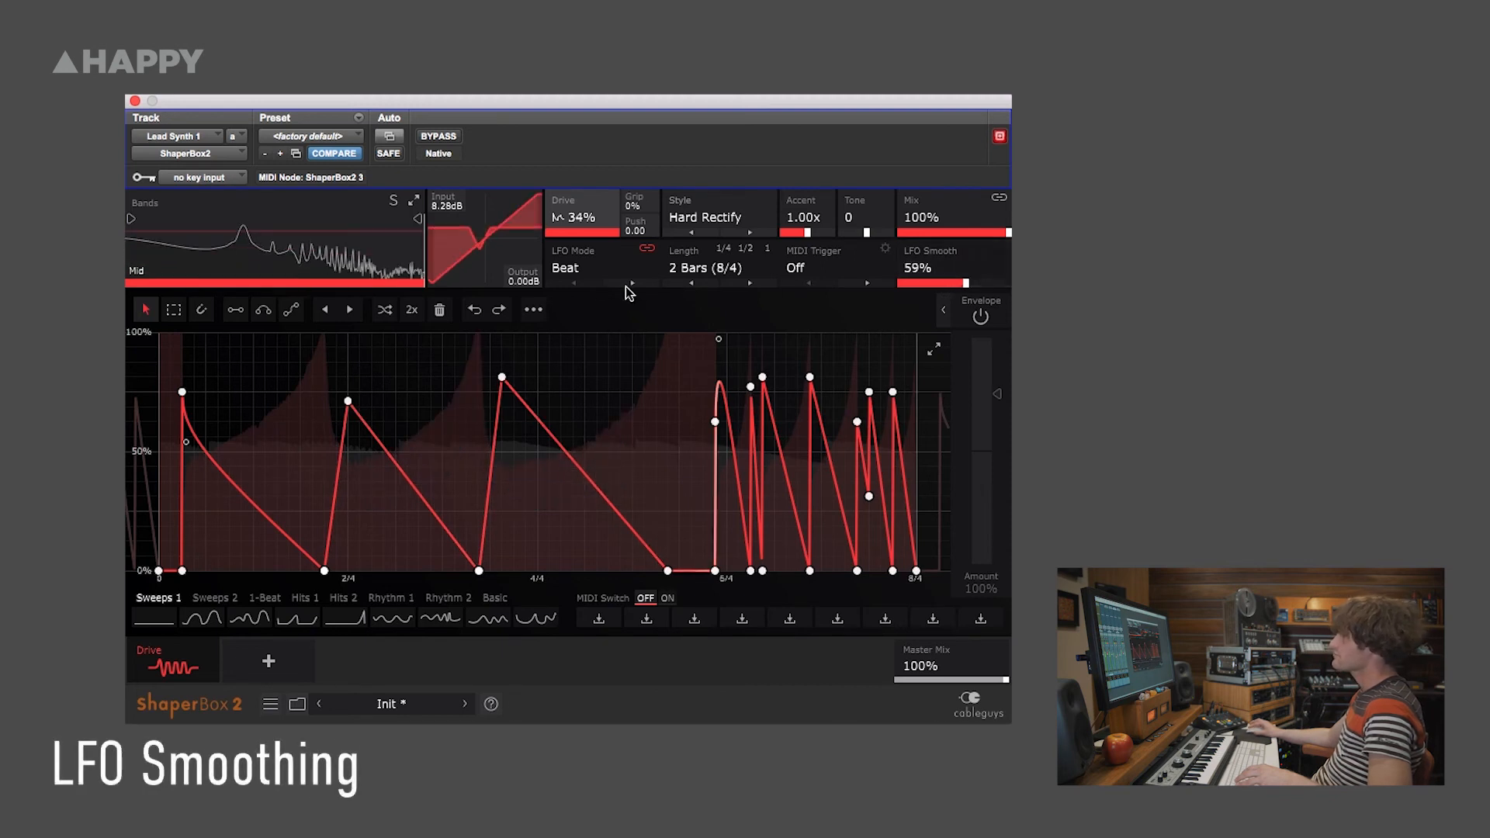
pyautogui.moveTo(532, 280); pyautogui.dragTo(532, 296)
pyautogui.moveTo(807, 235); pyautogui.dragTo(820, 236)
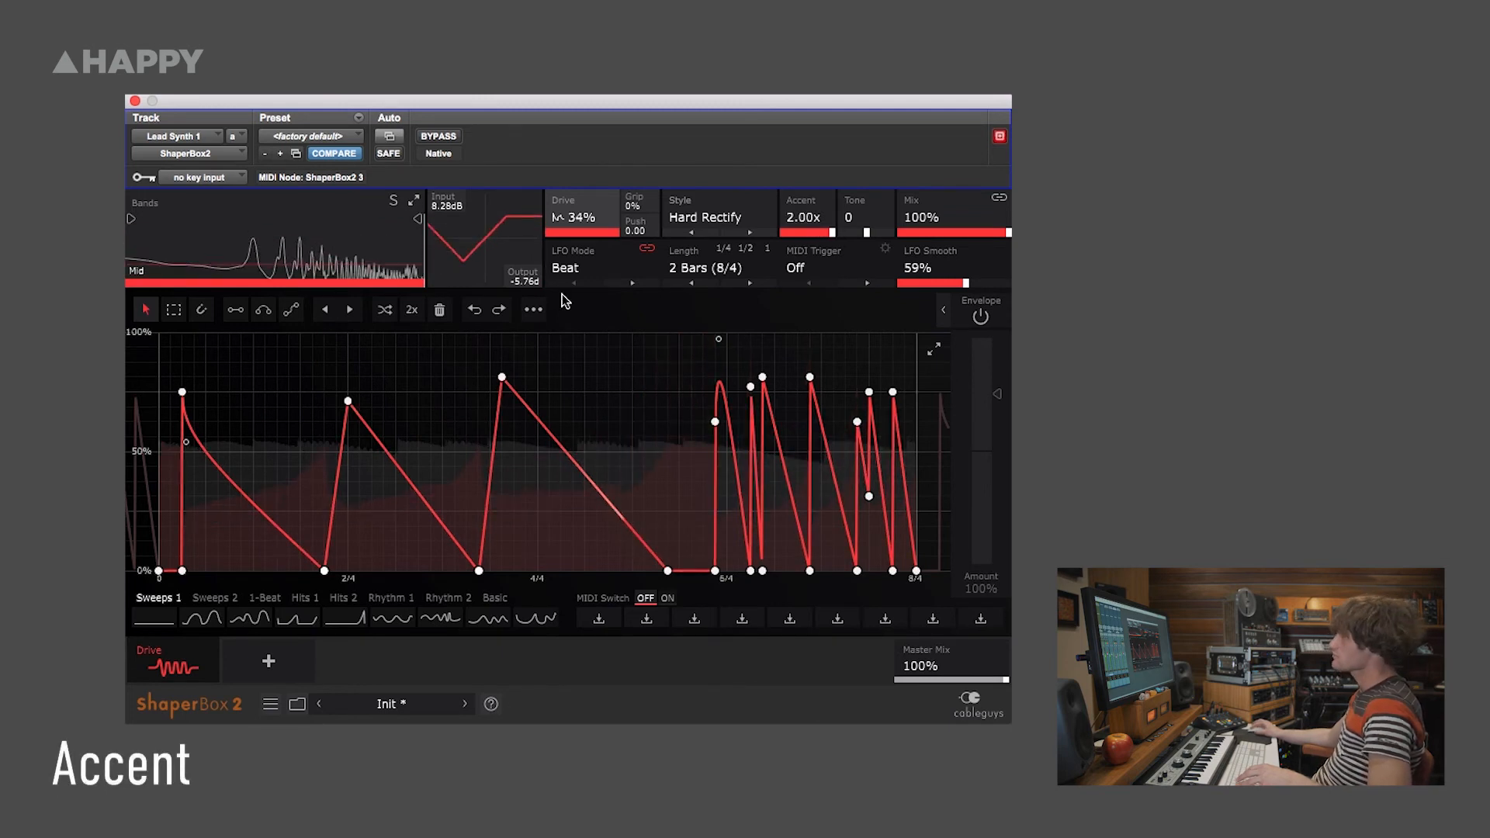
# - Try the LFO in Hertz mode with its speed swept up to 7.96 Hz, and return it to Beat mode
pyautogui.click(566, 268)
pyautogui.click(586, 313)
pyautogui.moveTo(671, 284); pyautogui.dragTo(756, 283)
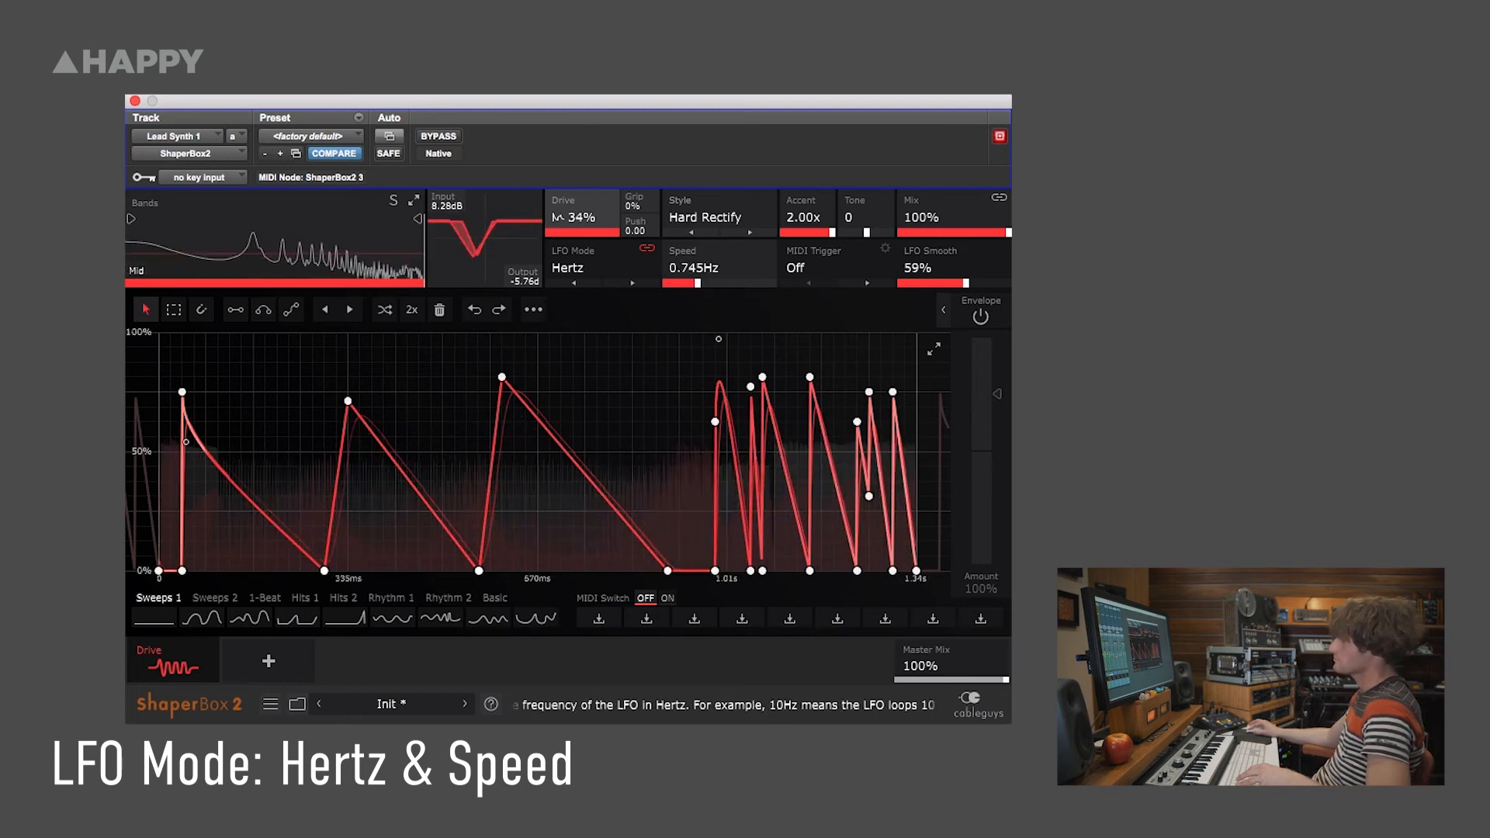
pyautogui.moveTo(715, 283); pyautogui.dragTo(717, 284)
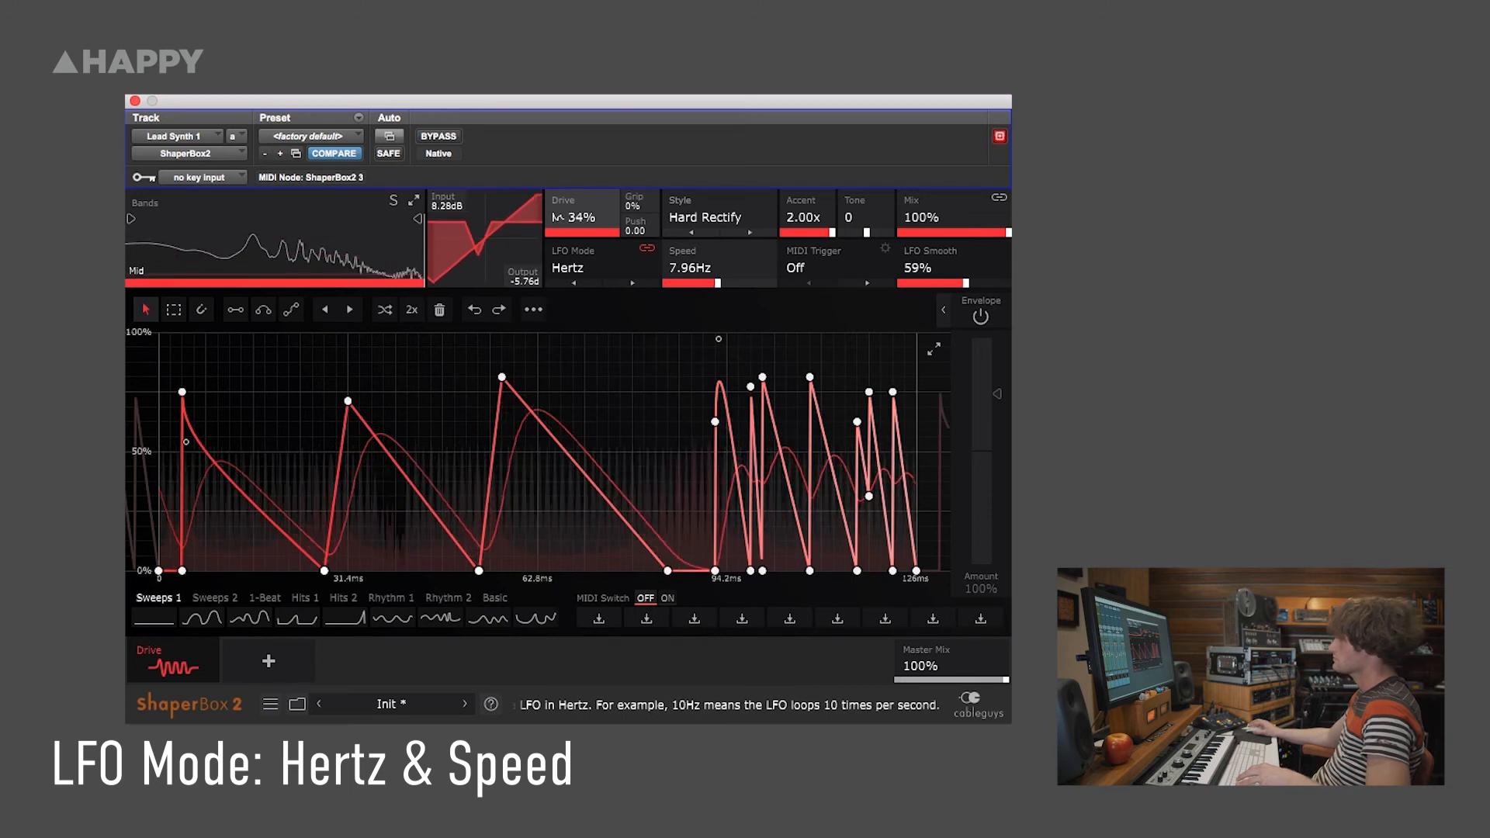
pyautogui.click(590, 268)
pyautogui.click(572, 292)
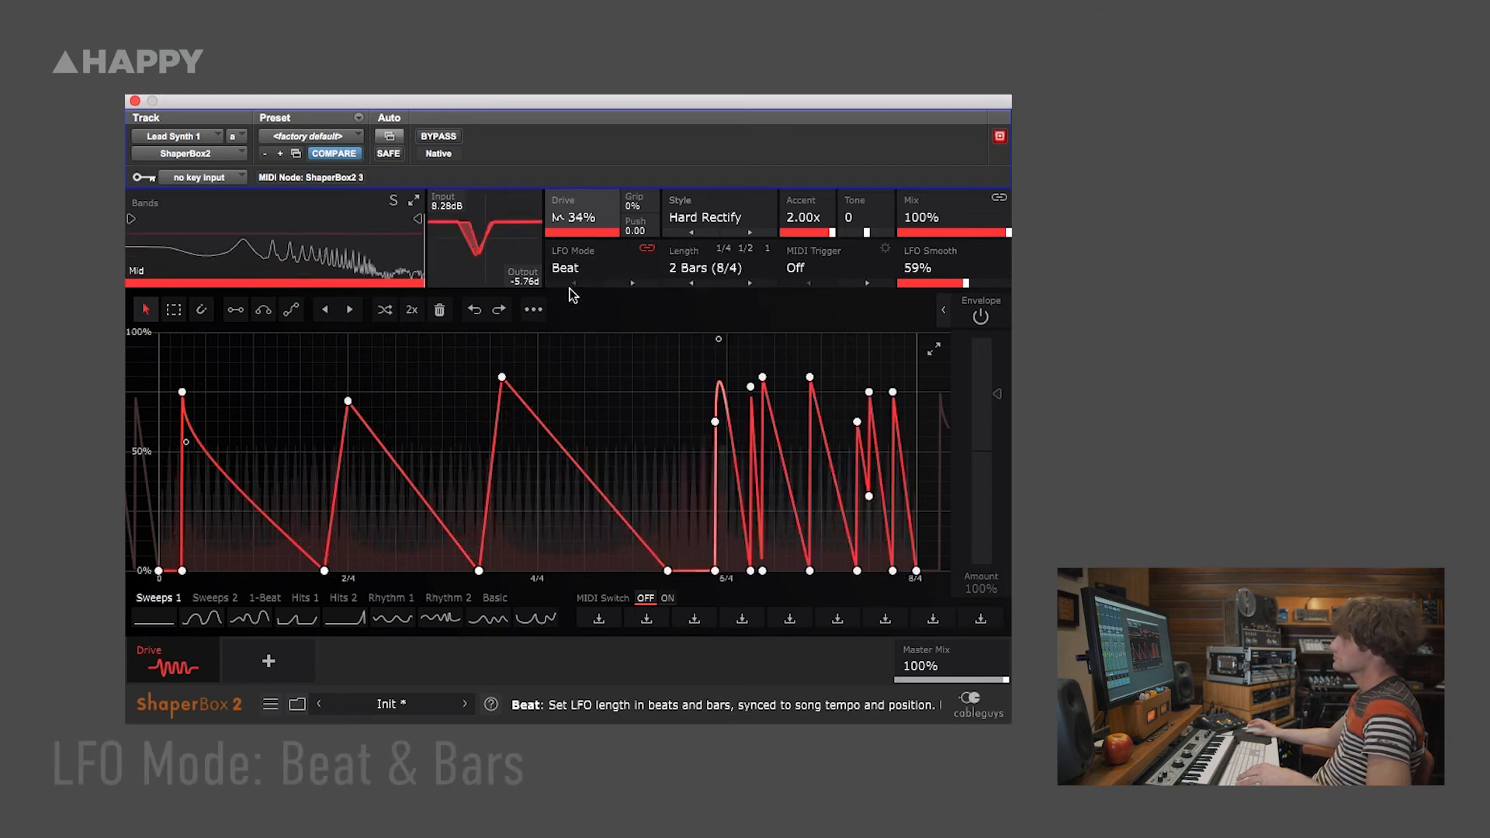
# - Try LFO lengths of 1/128, 1/16, 1/8 and 1/4, and settle on 1 Bar (4/4)
pyautogui.click(737, 270)
pyautogui.click(712, 290)
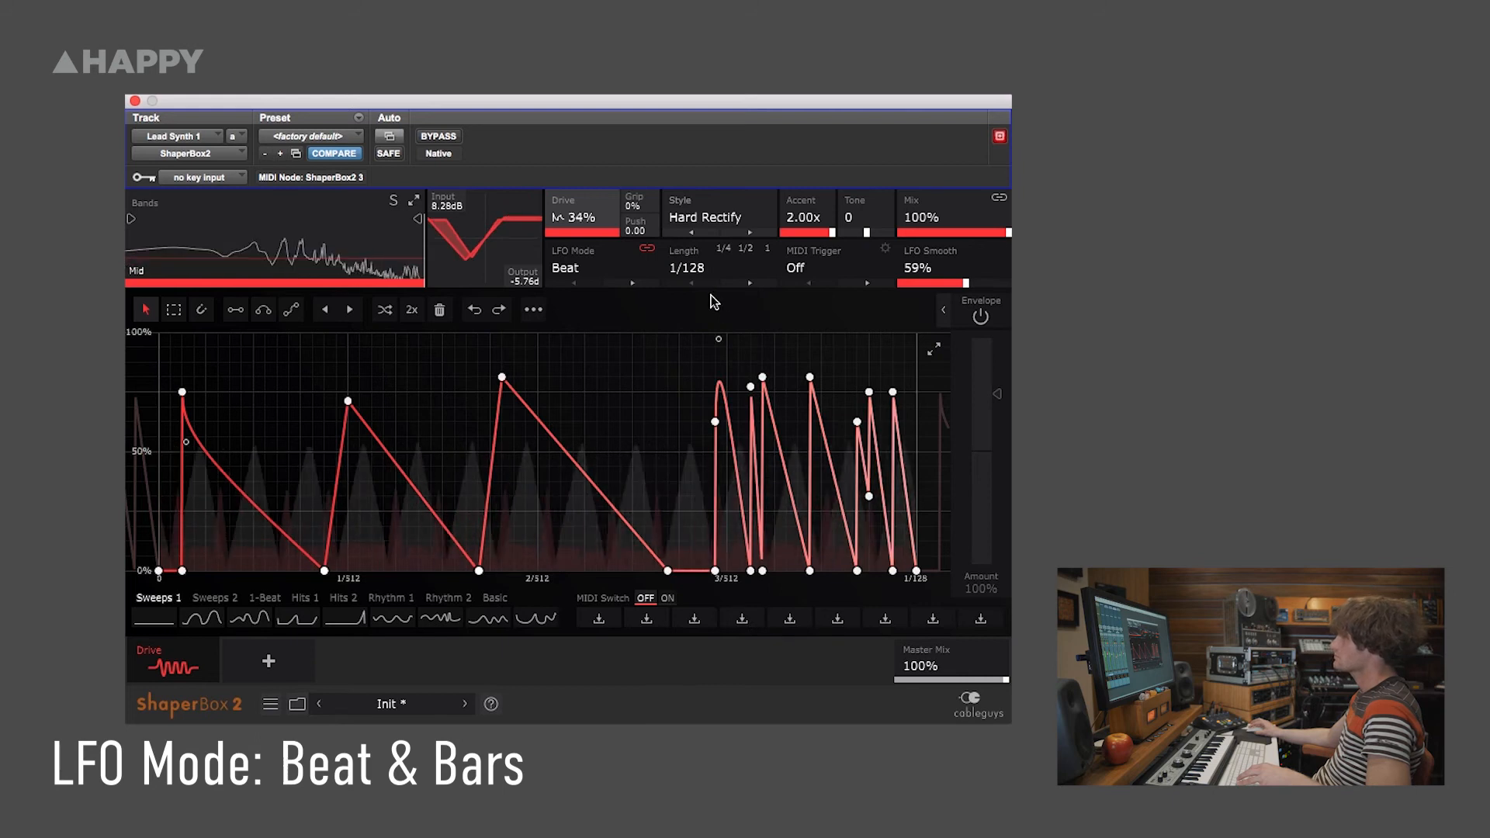
pyautogui.click(708, 269)
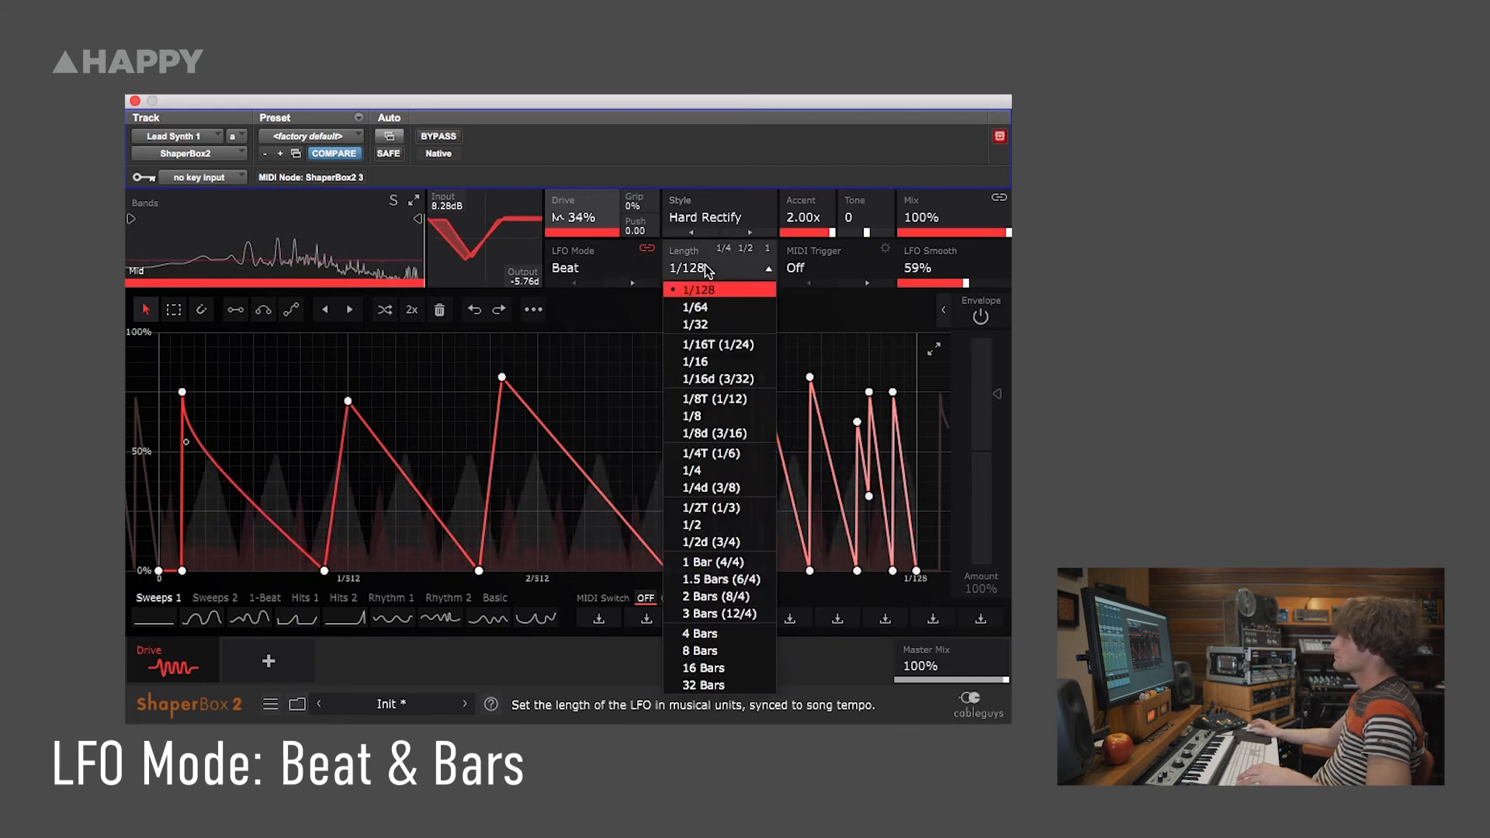
pyautogui.click(702, 361)
pyautogui.click(696, 271)
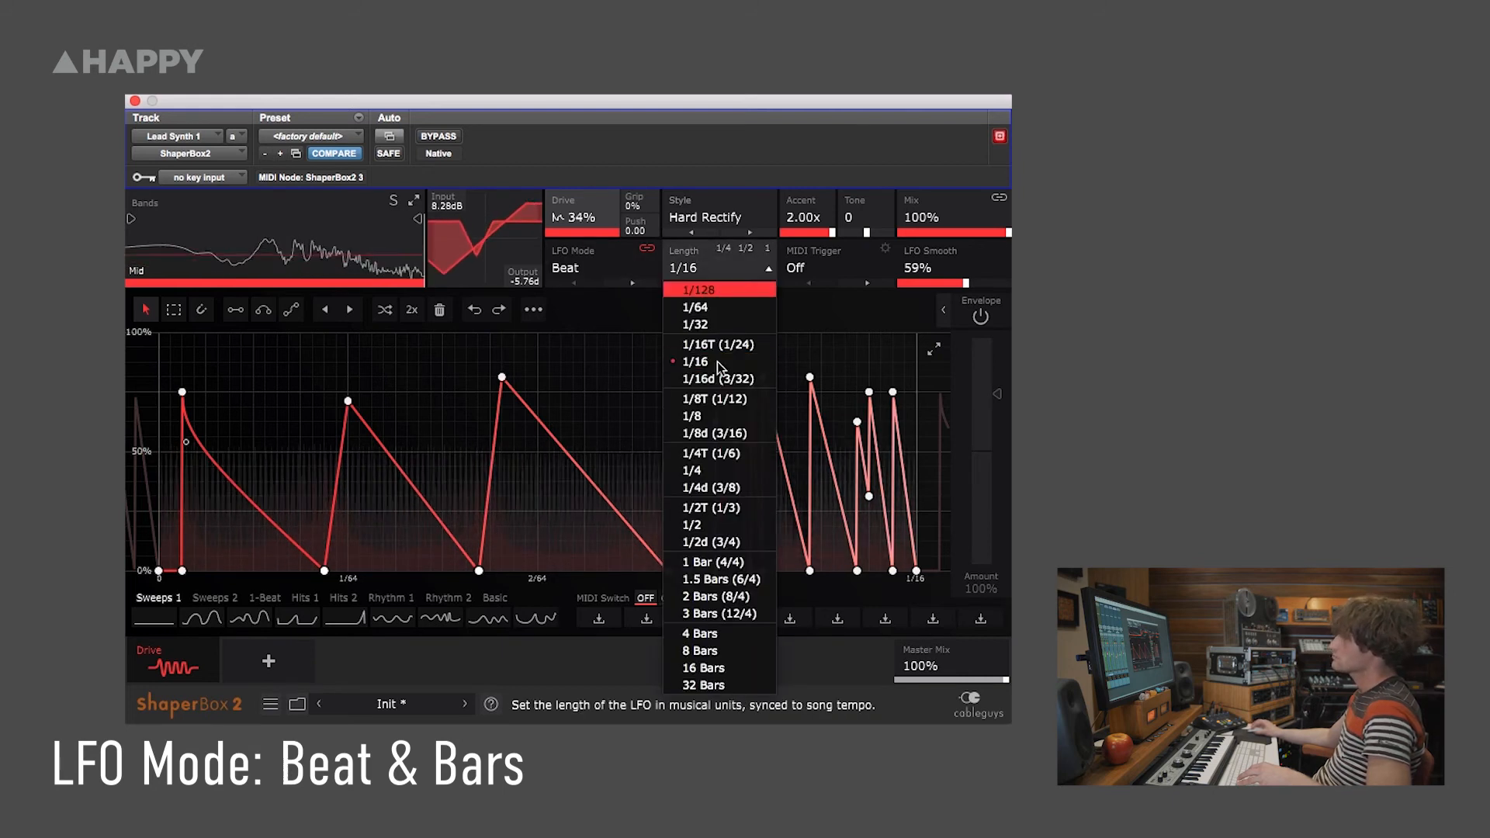
pyautogui.click(702, 416)
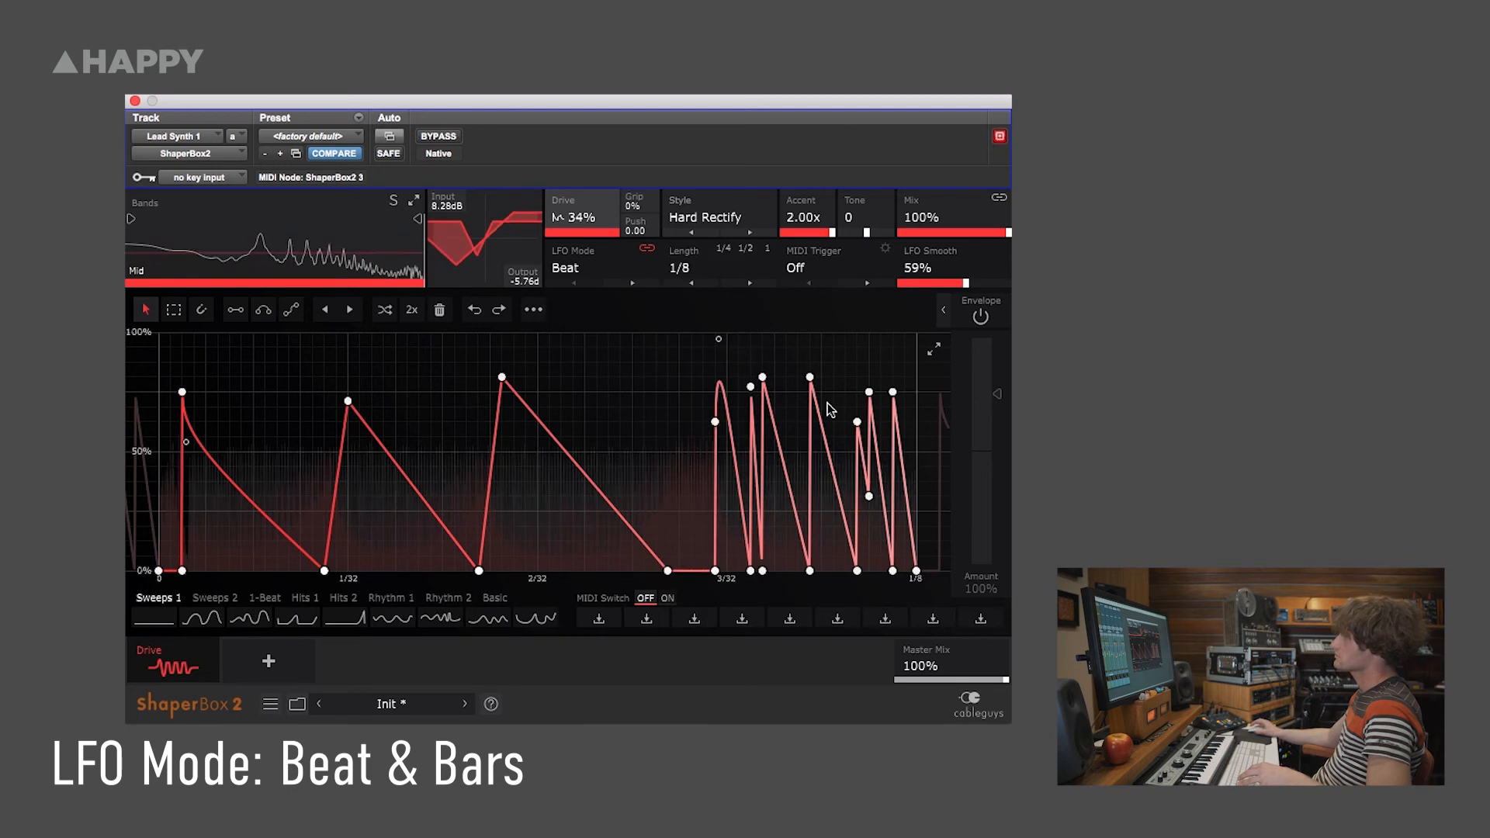
pyautogui.click(688, 271)
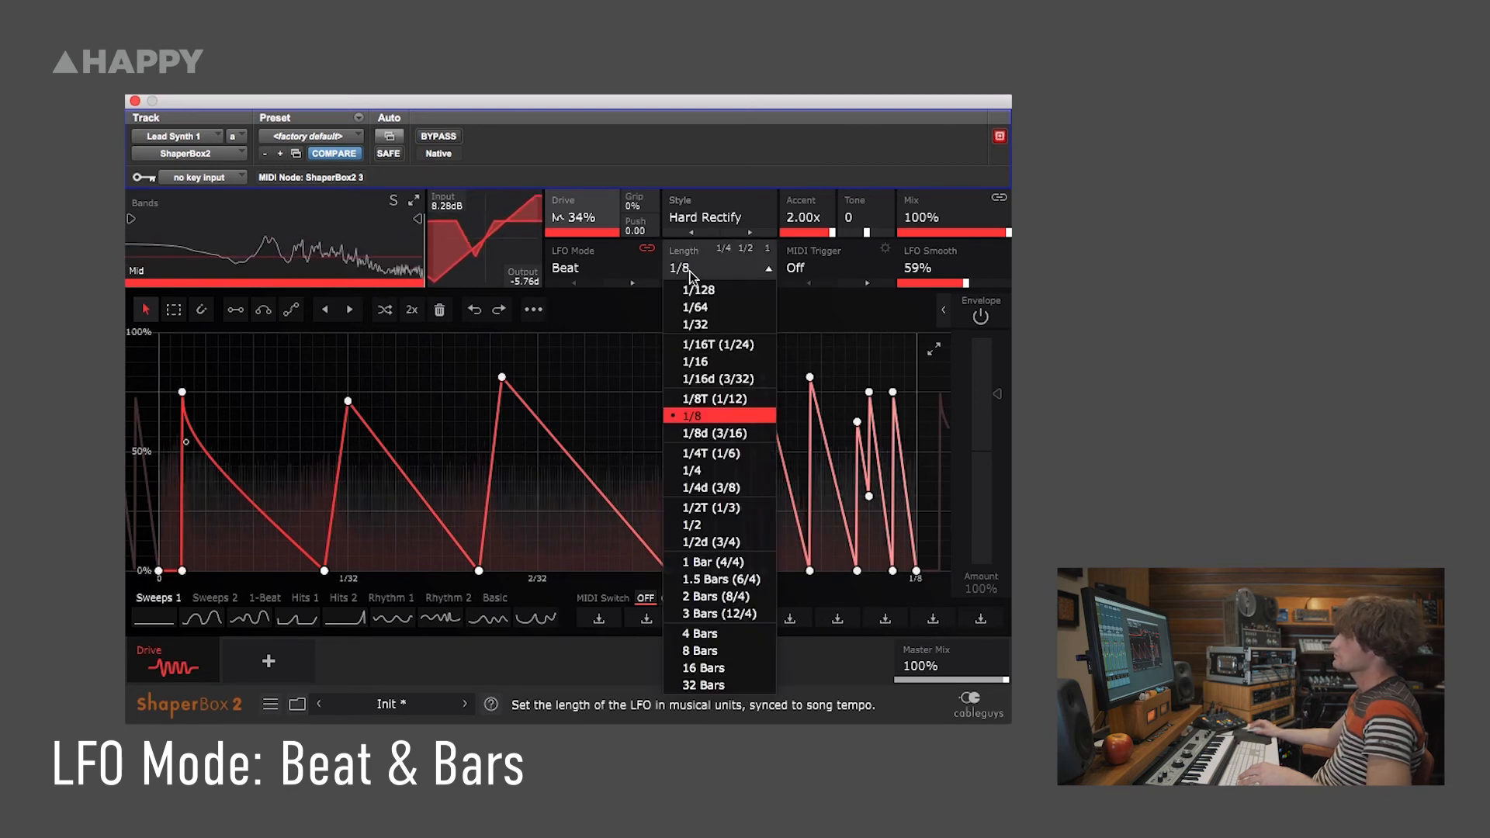
pyautogui.click(721, 469)
pyautogui.click(689, 273)
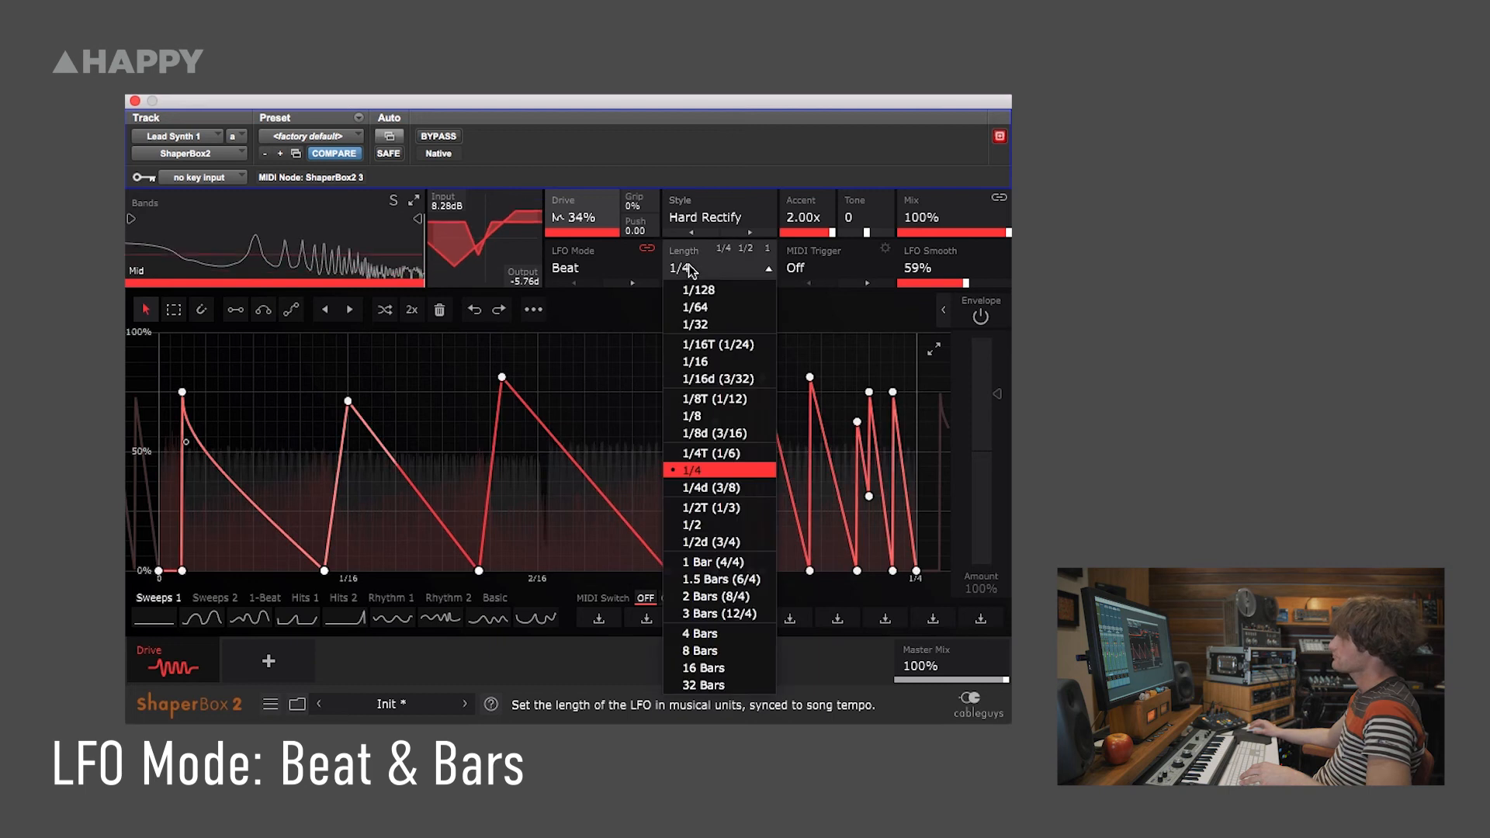
pyautogui.click(719, 561)
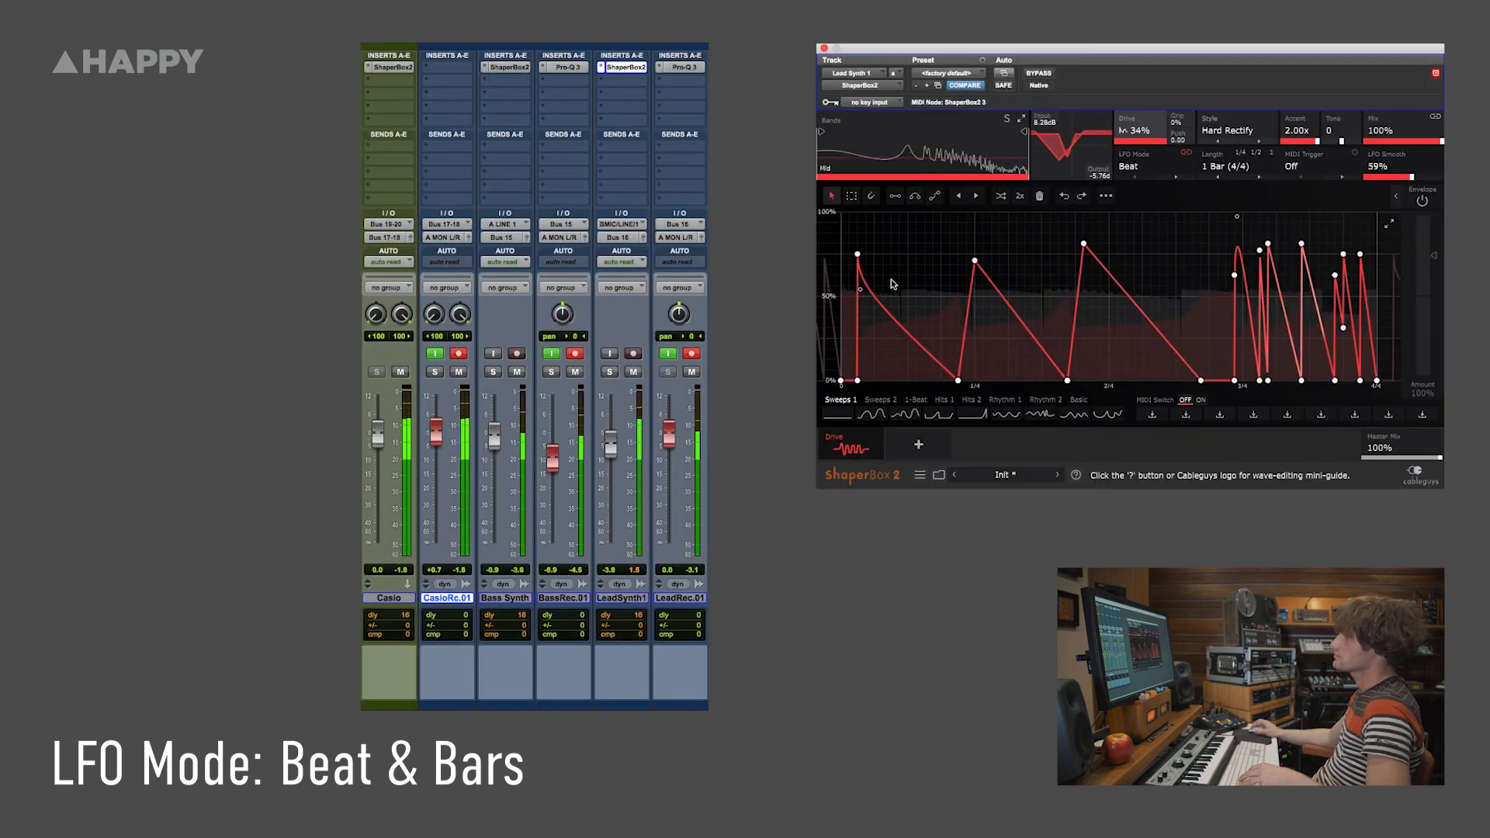
# - Mute the Bass Synth and Casio tracks
pyautogui.click(517, 373)
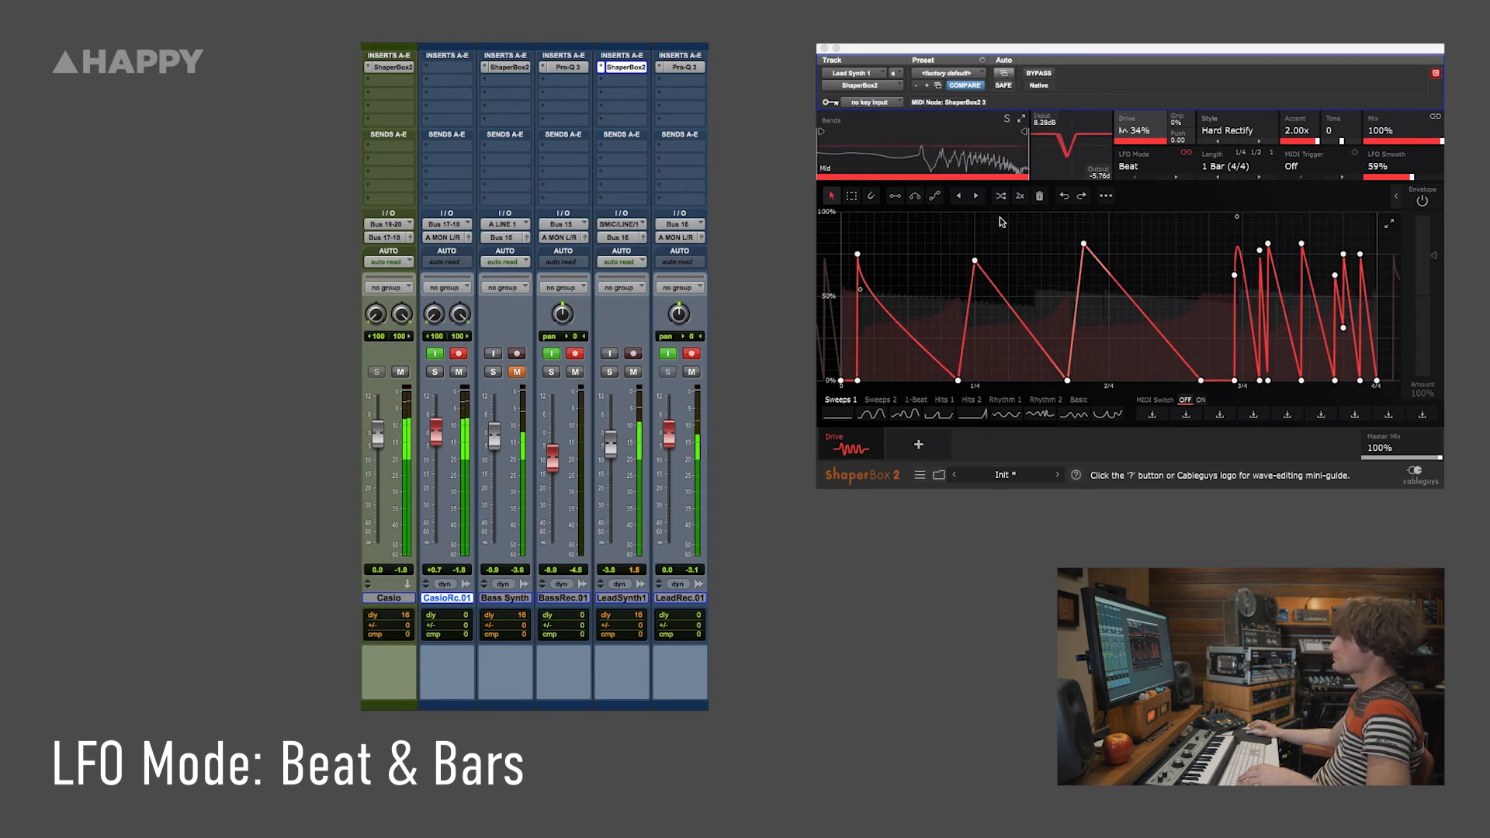
pyautogui.click(401, 373)
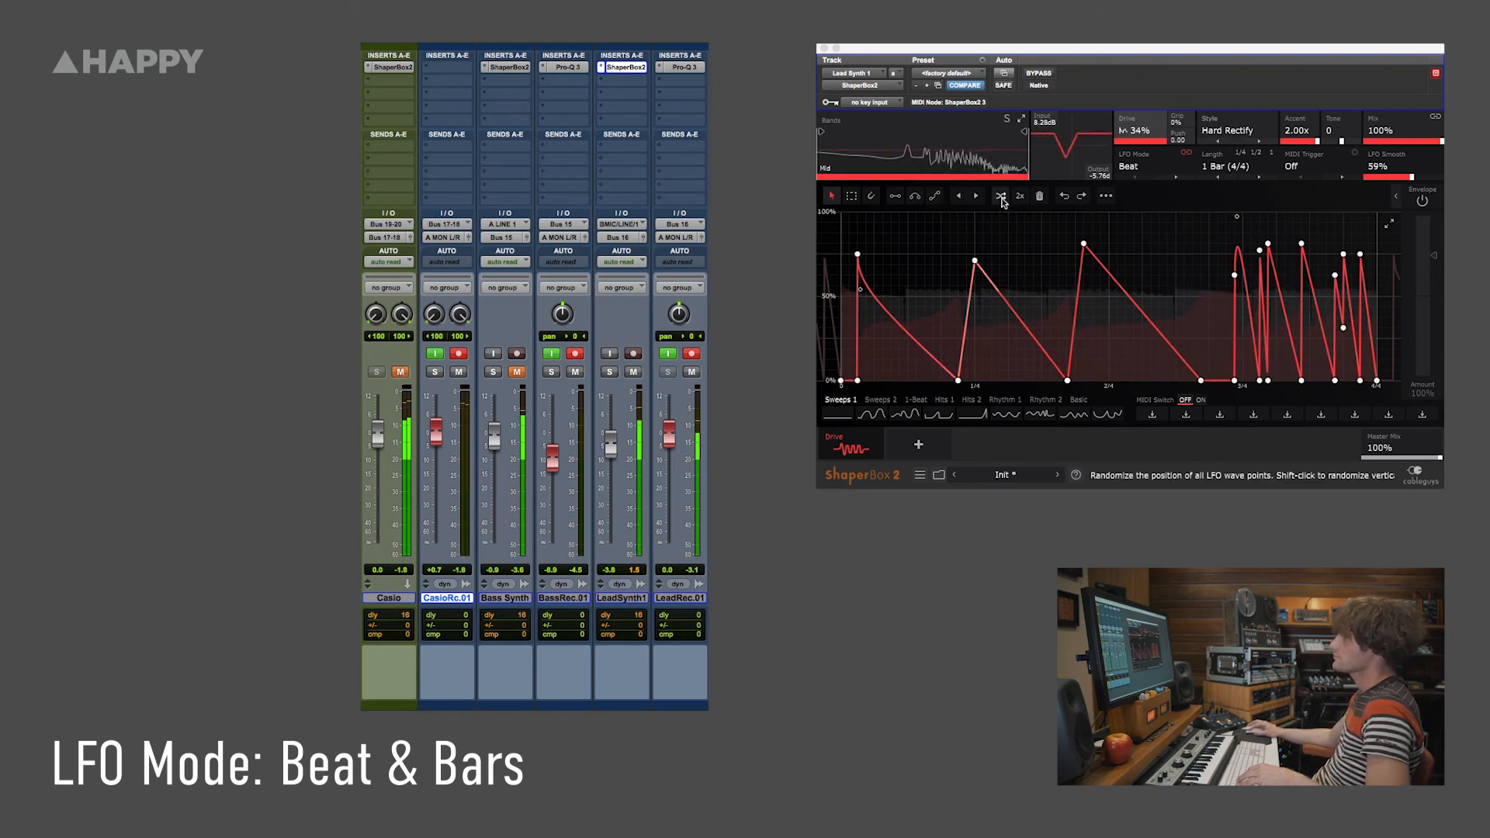
# - Randomise the LFO wave's points twice and double the resulting wave twice so it repeats every beat
pyautogui.click(1001, 197)
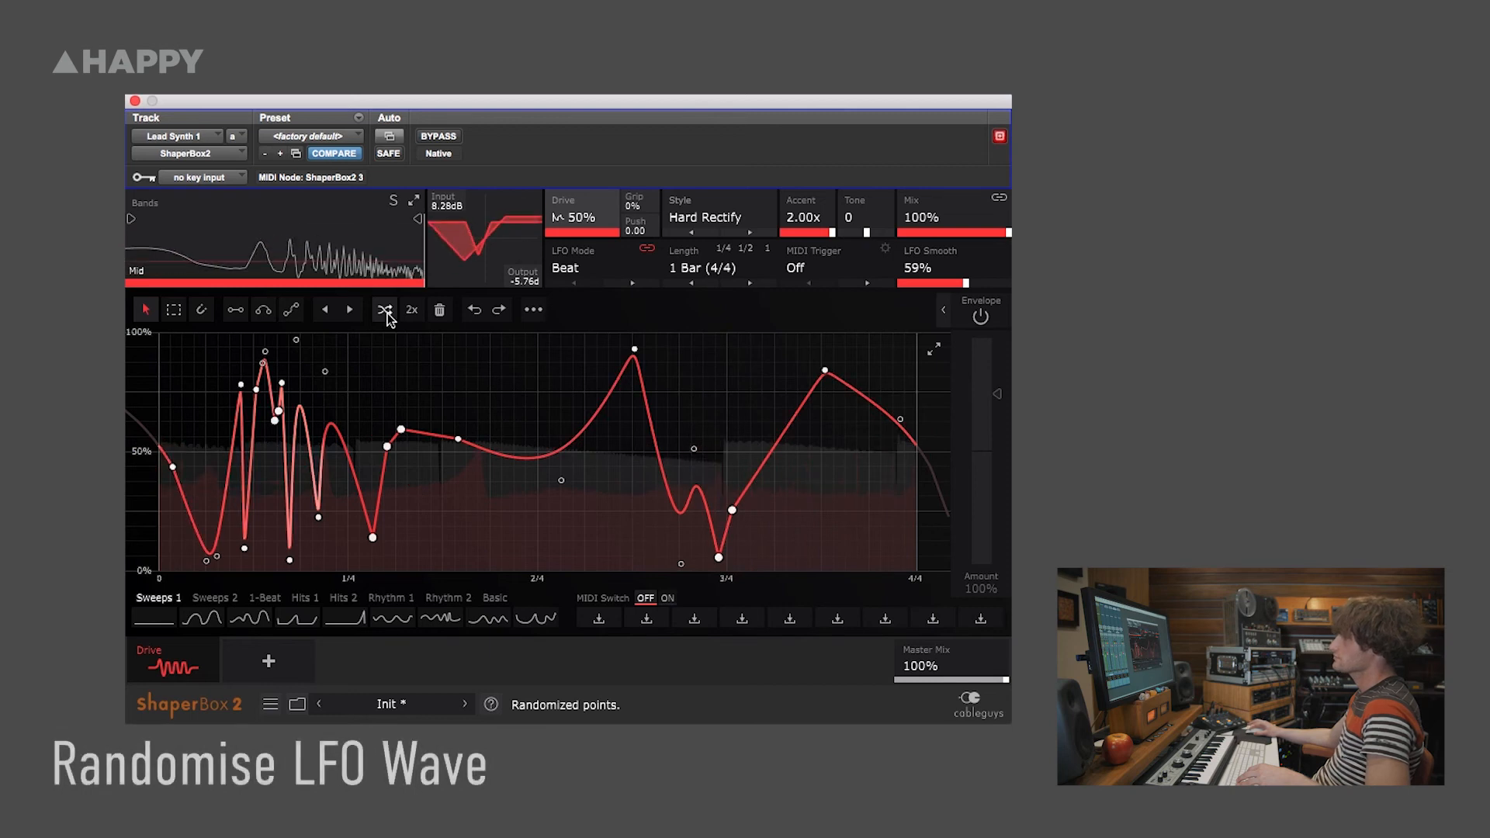
pyautogui.click(386, 315)
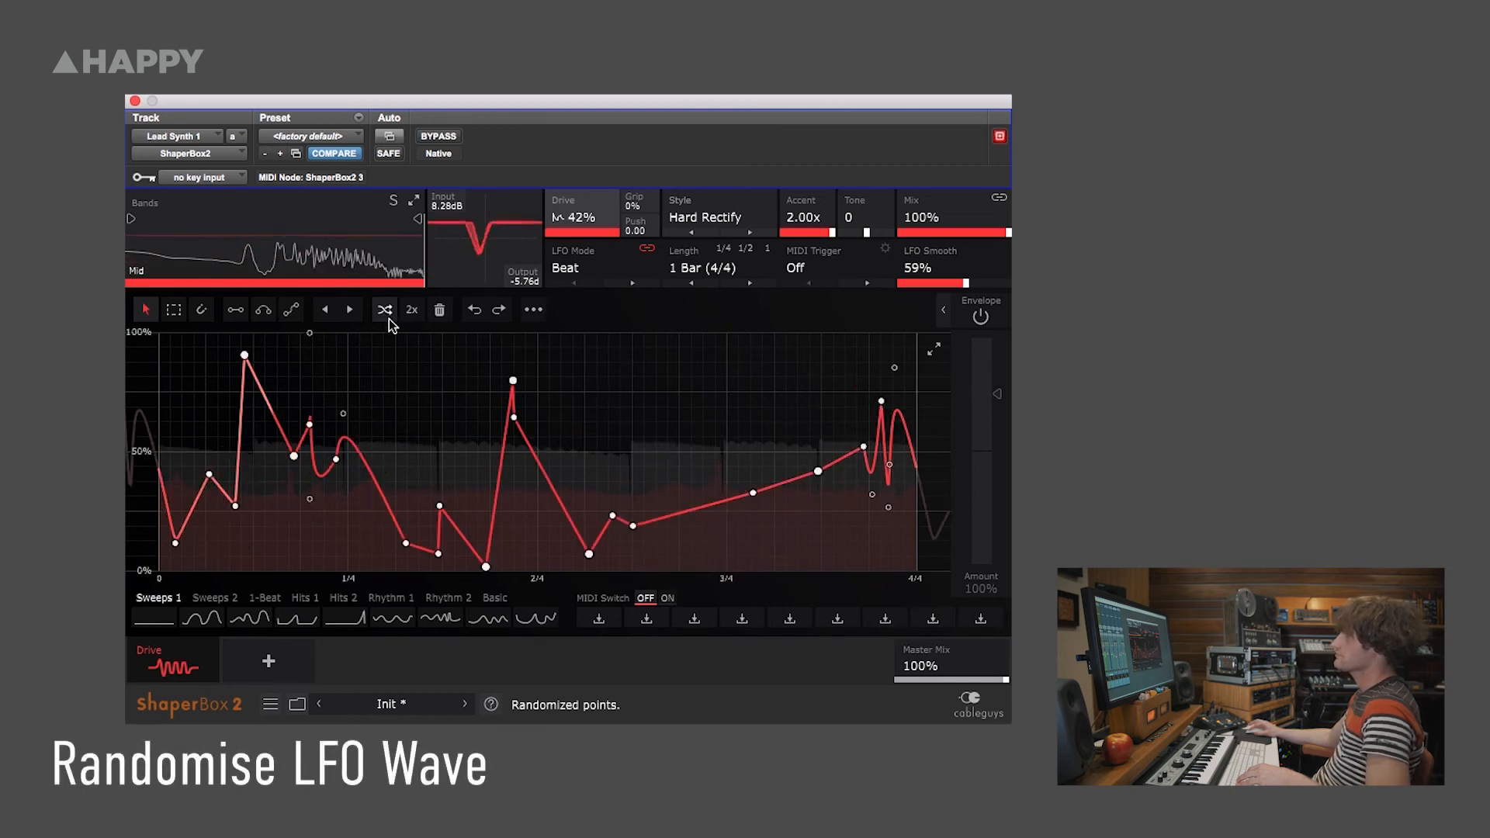
pyautogui.click(414, 312)
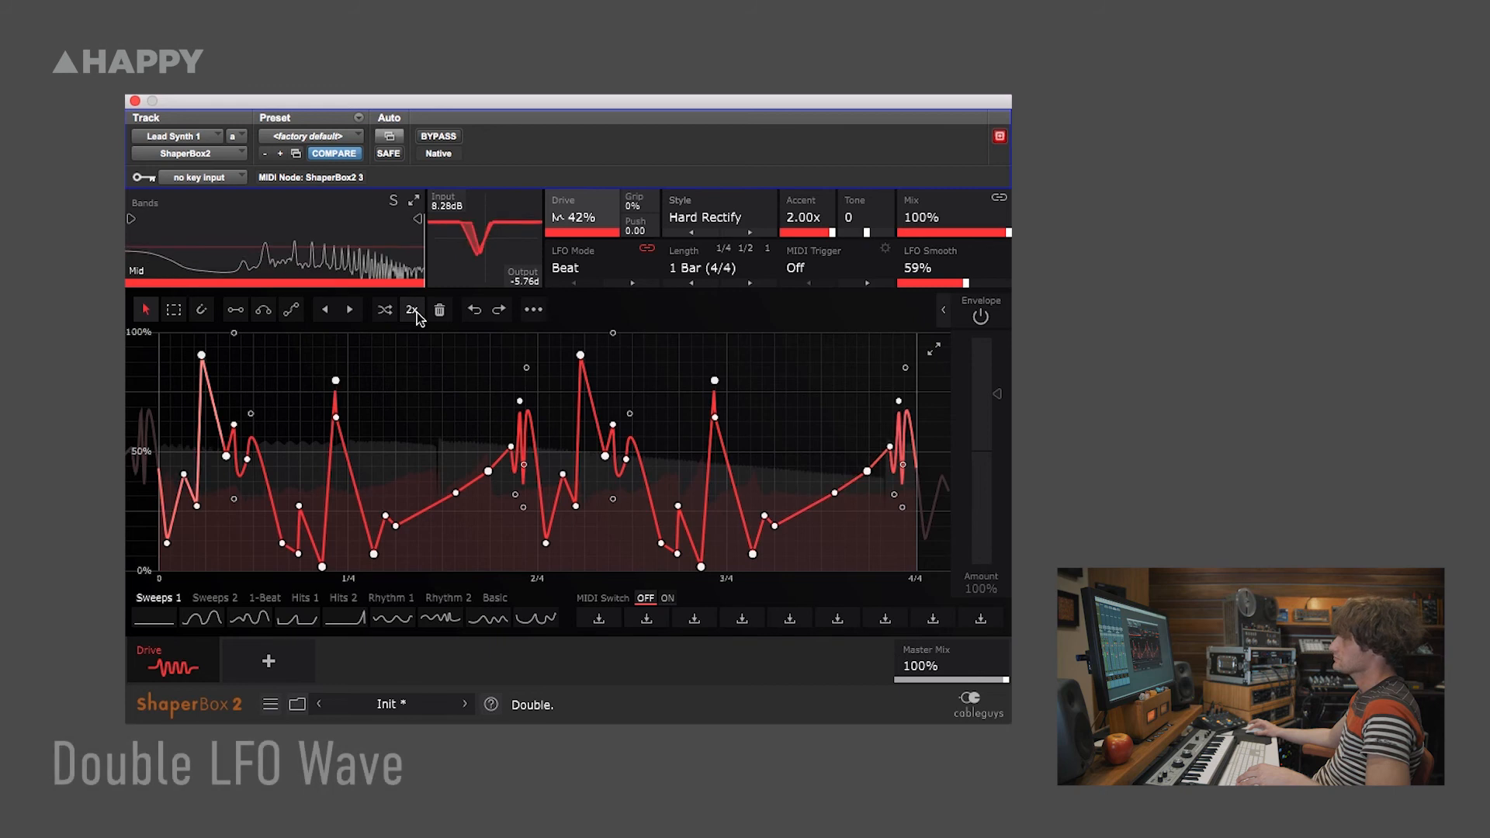
pyautogui.click(417, 314)
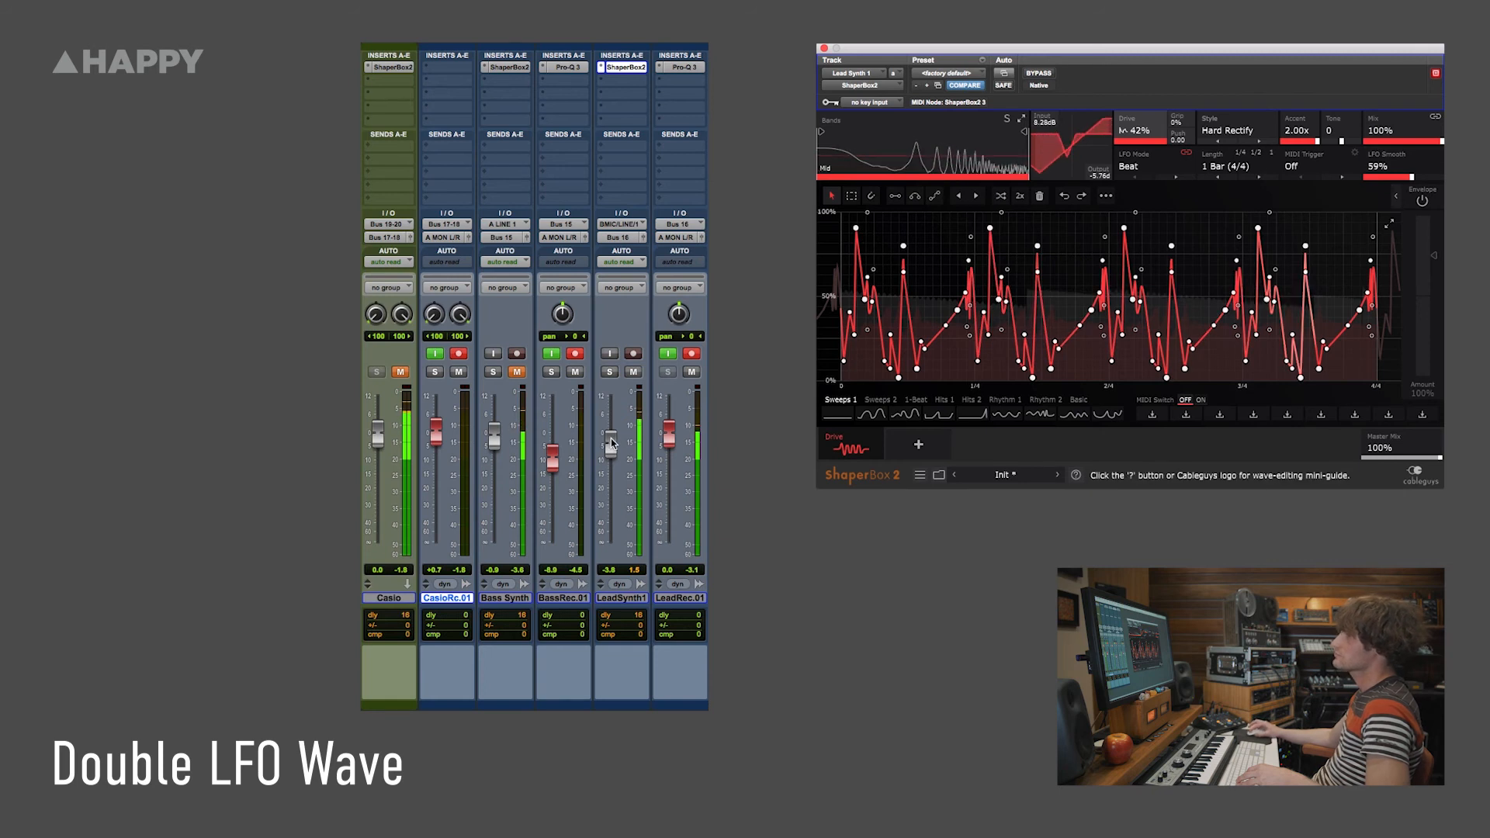
# - Pull the Lead Synth 1 volume fader all the way down to -∞
pyautogui.moveTo(612, 444); pyautogui.dragTo(630, 537)
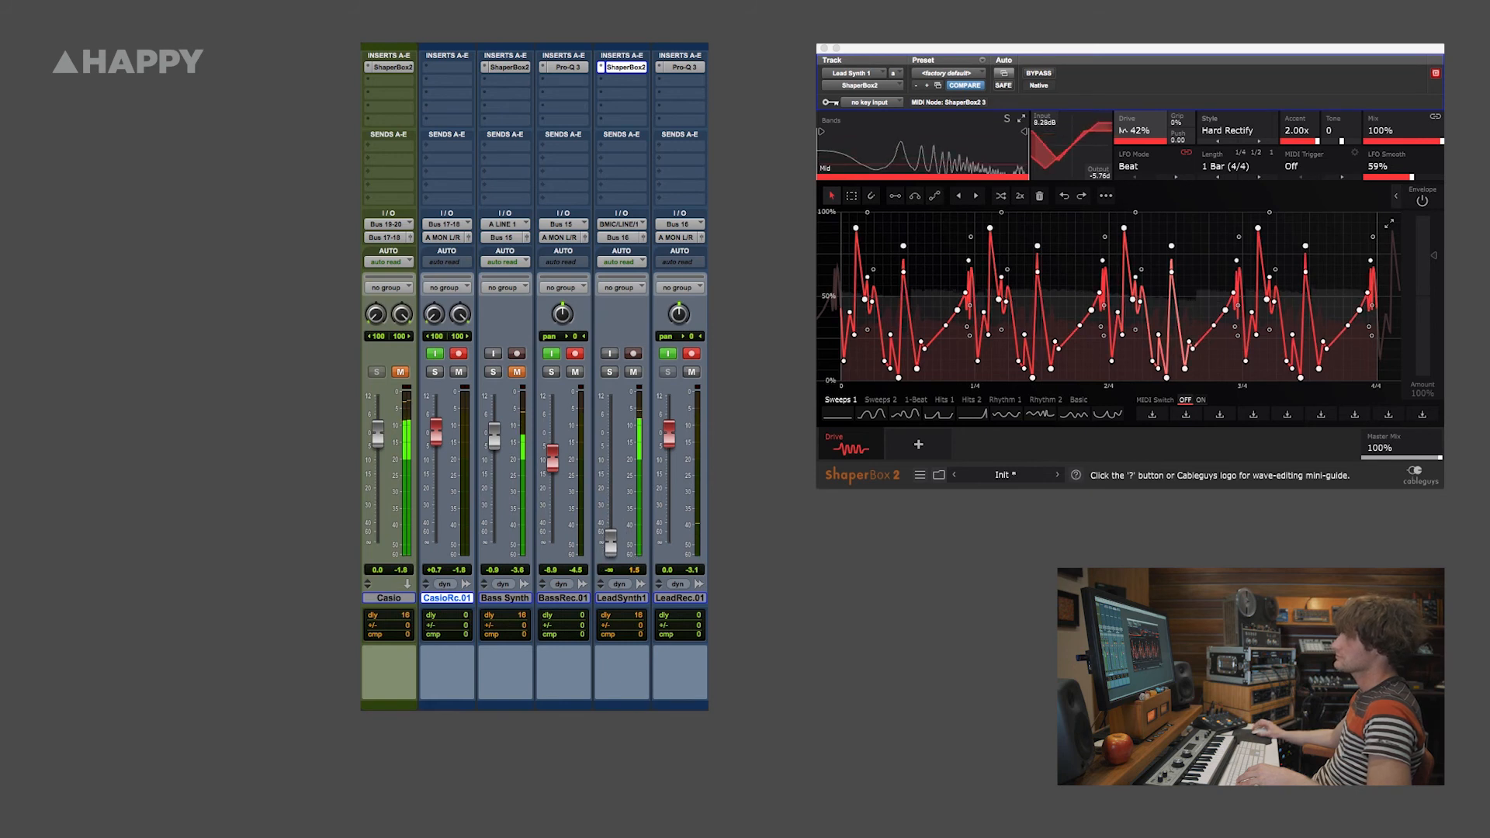